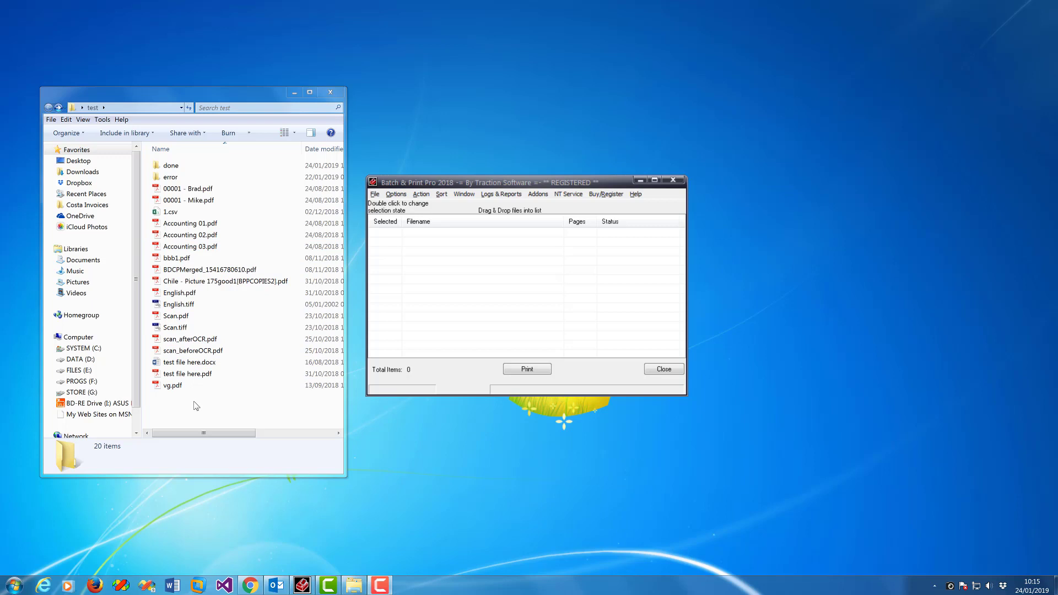
- Inspect the 00001 and Accounting 01.pdf file names in the test folder, leaving them unchanged
left_click(168, 191)
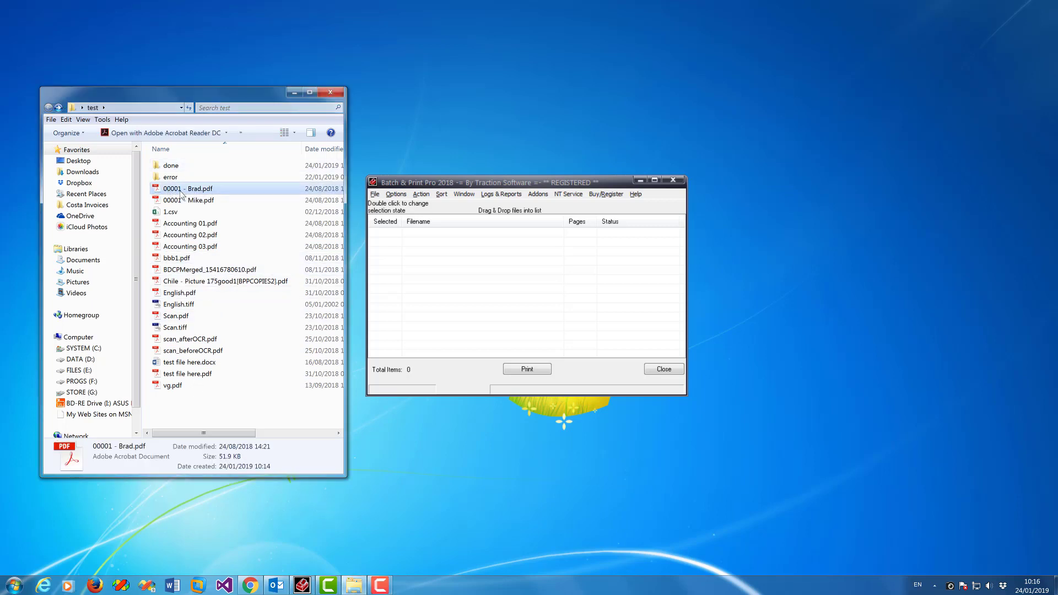
key("F2")
double_click(174, 189)
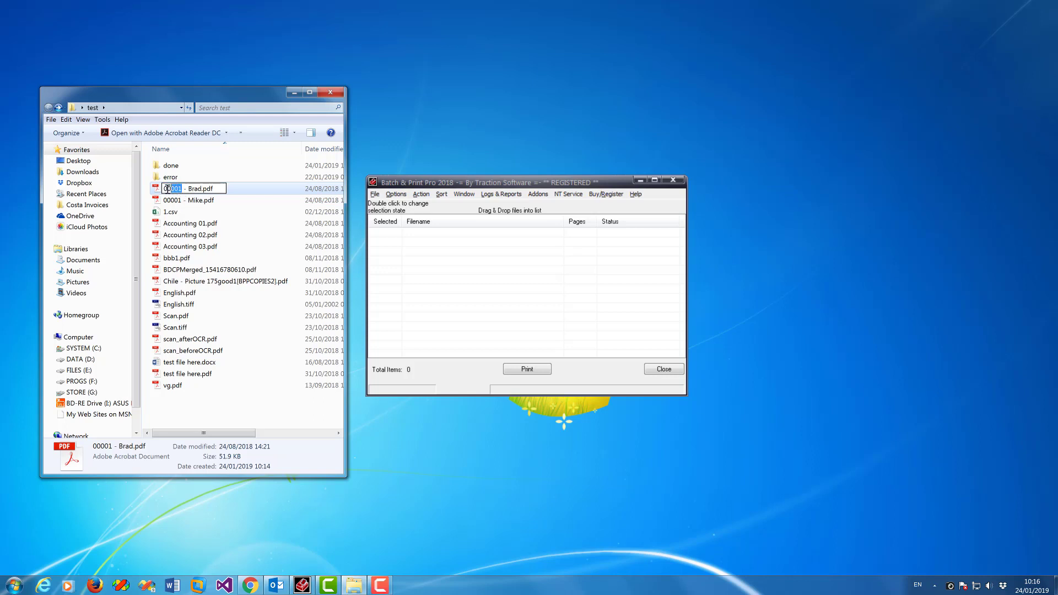
left_click(197, 227)
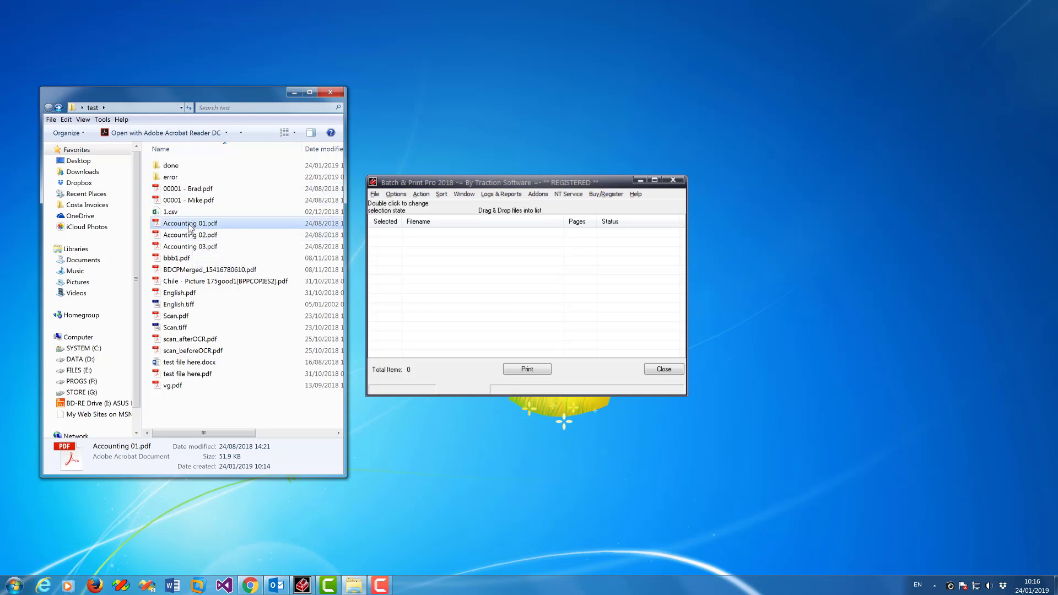
left_click(198, 224)
left_click(198, 225)
double_click(197, 225)
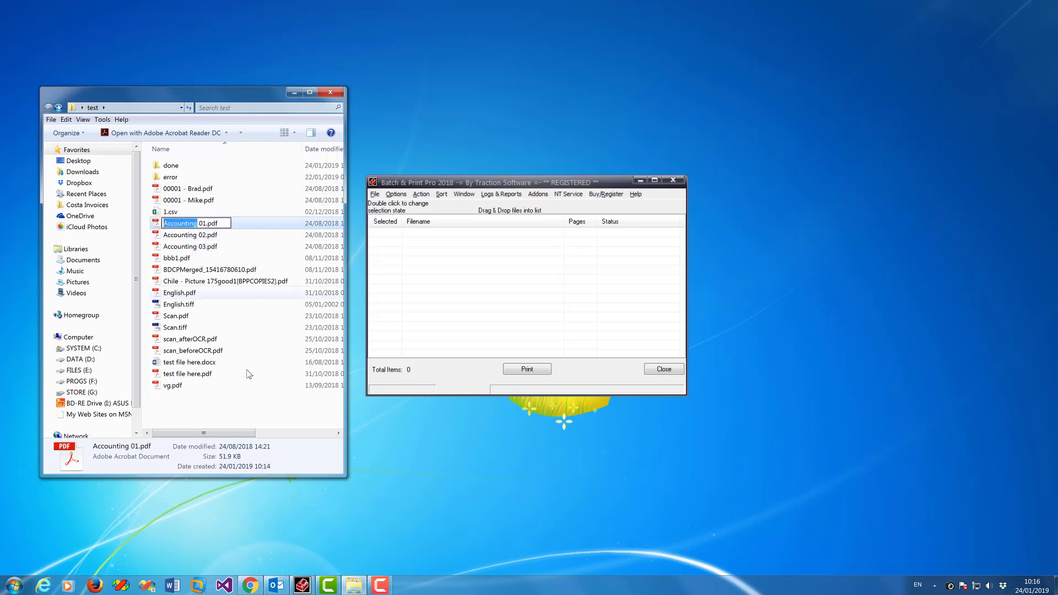
left_click(260, 411)
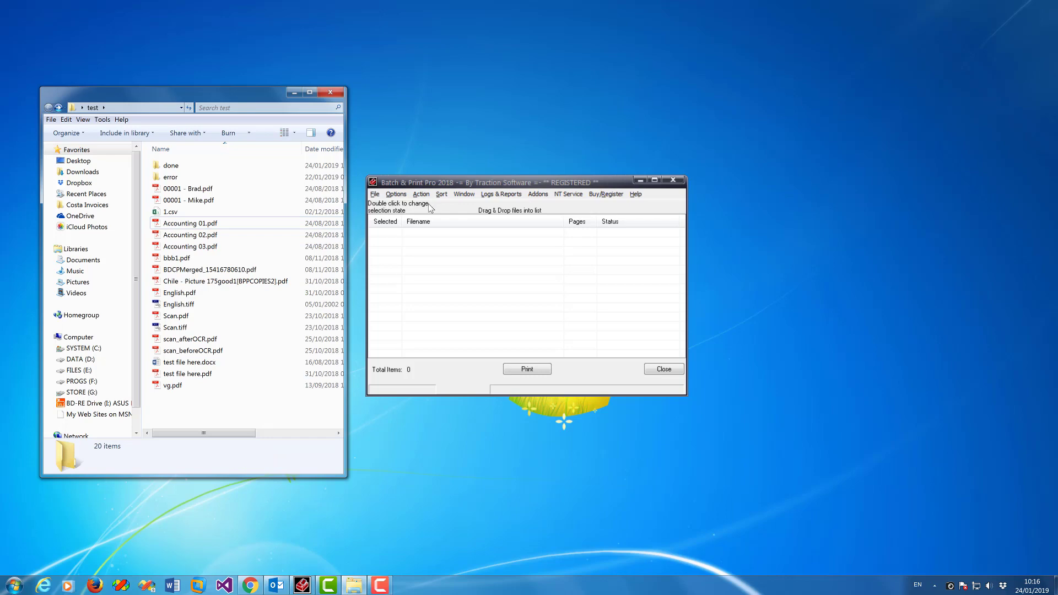
- Add a Directory Monitor rule for 00001 files in the pasted test-folder path, printing to the Ricoh Aficio MP 5000 PS
left_click(396, 195)
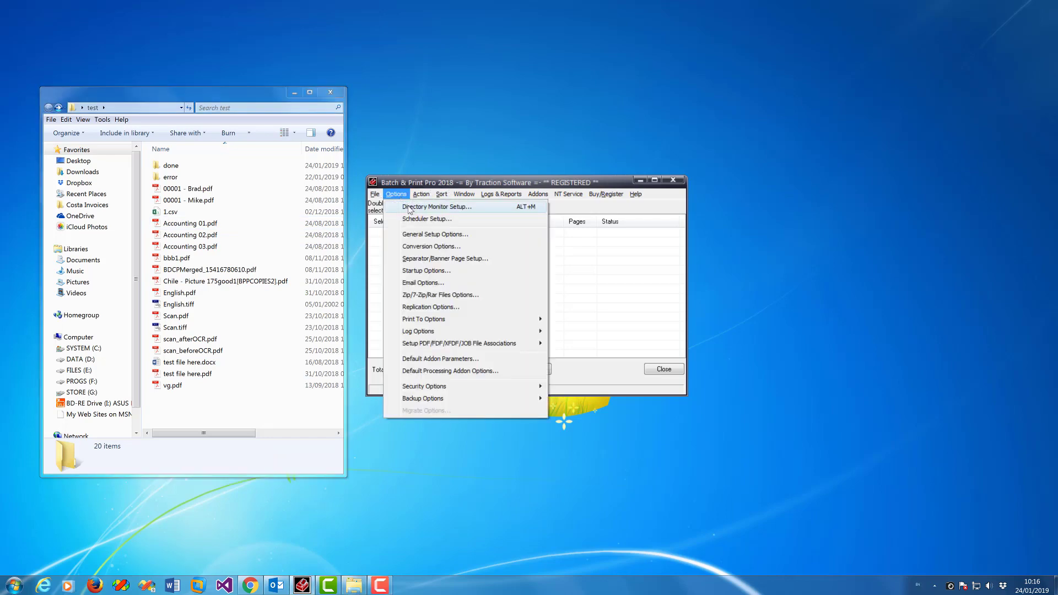
key("Return")
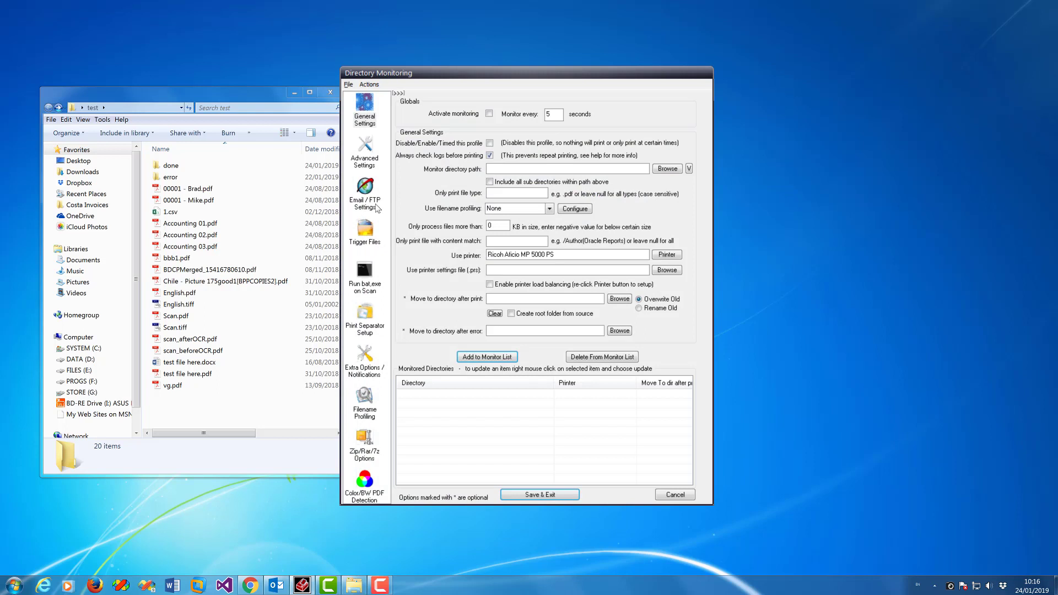
left_click(176, 109)
key("ctrl+c")
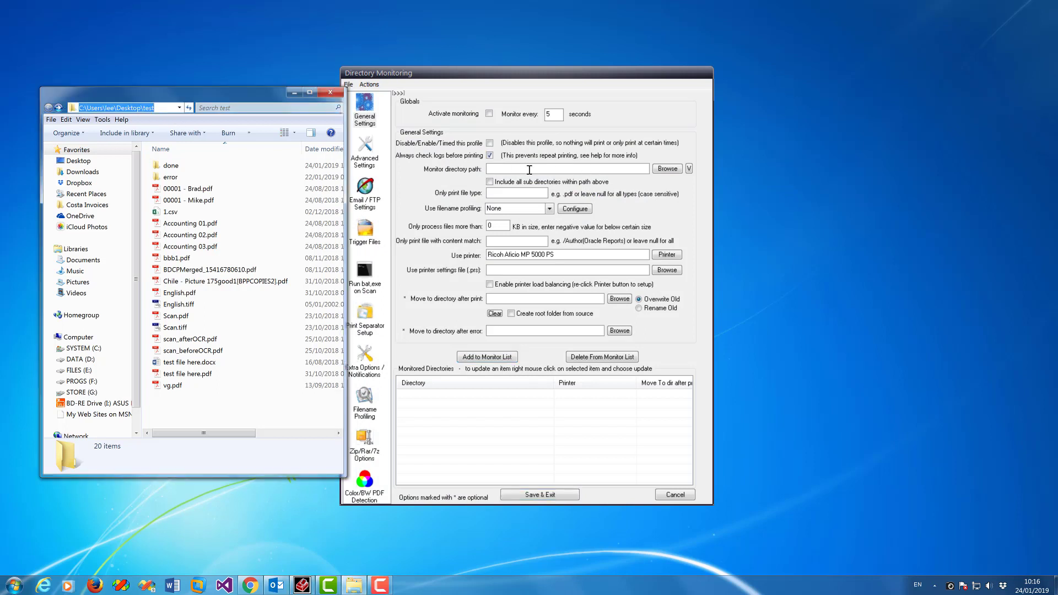
left_click(529, 169)
key("ctrl+v")
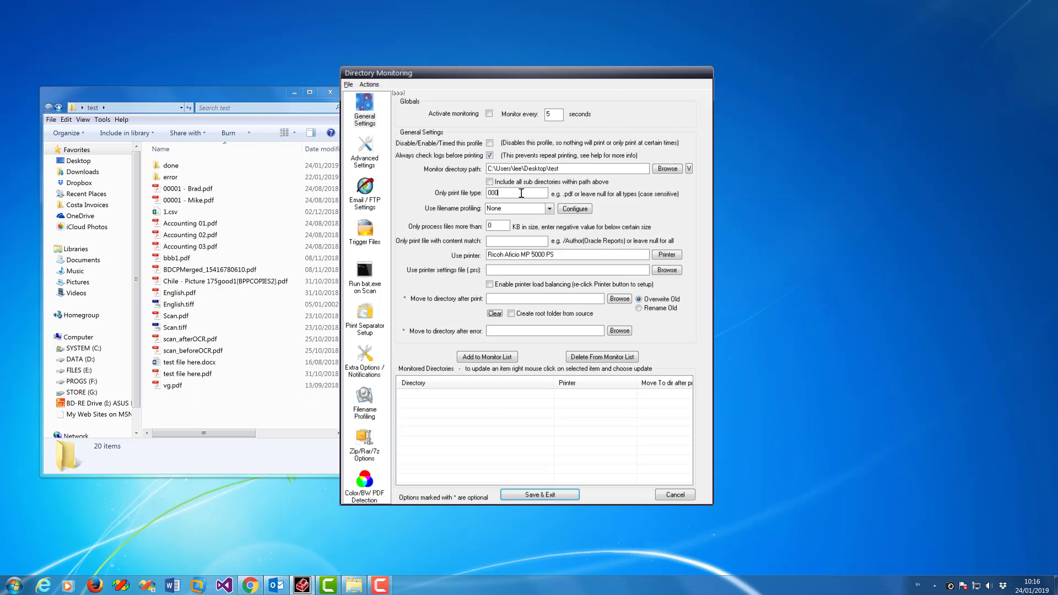
left_click(667, 256)
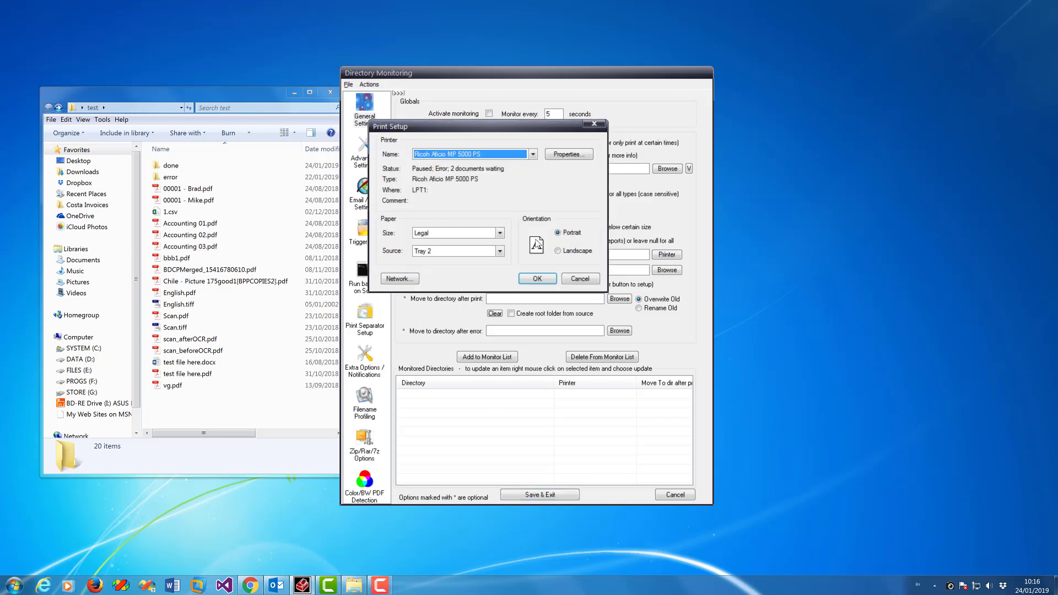
left_click(585, 280)
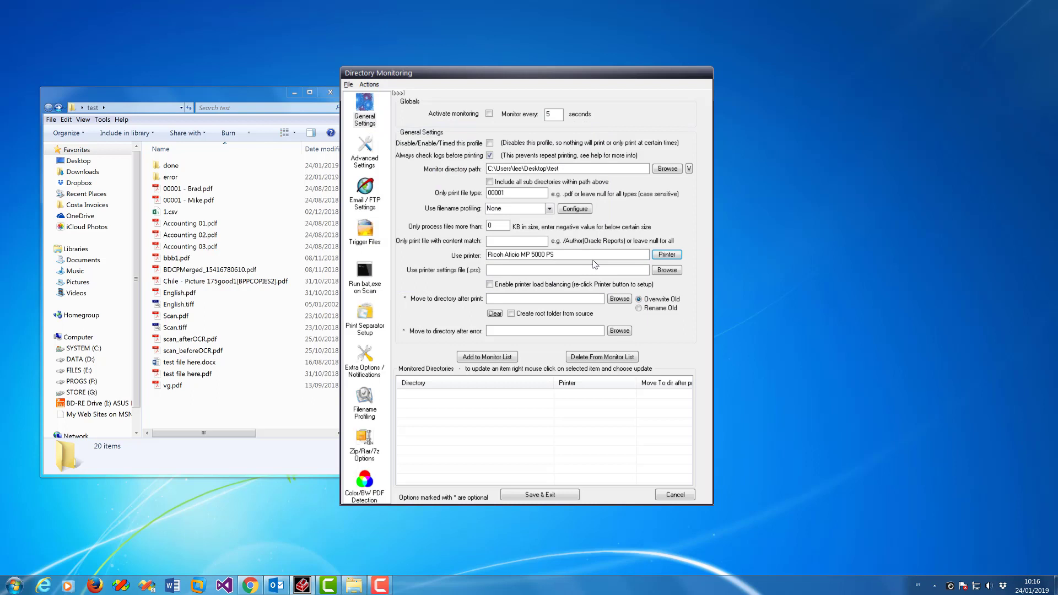
left_click(508, 357)
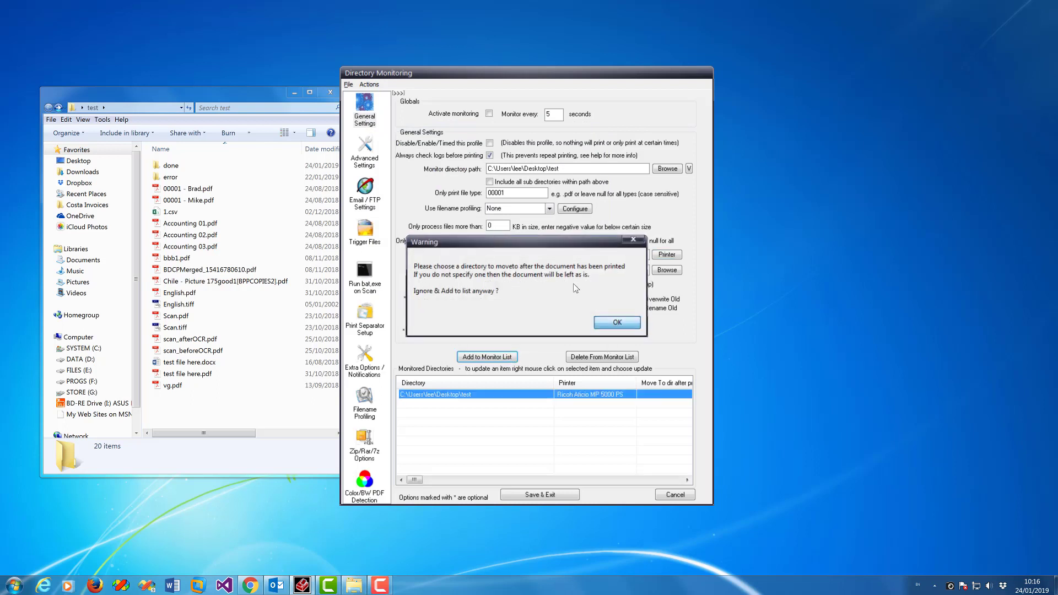
- Accept the warning and change the Only print file type filter to 00001|00002
key("Return")
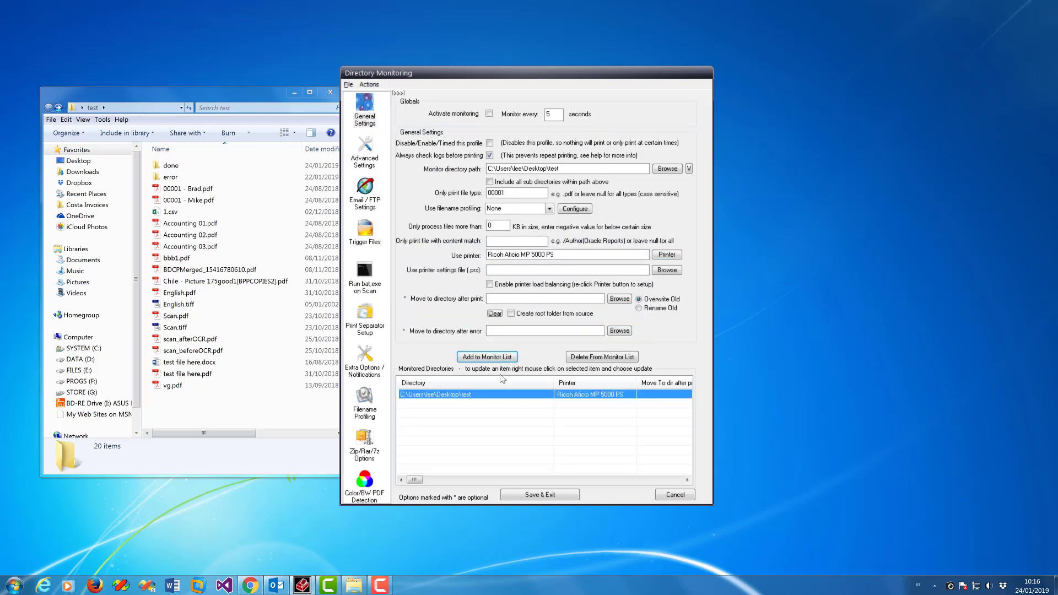
left_click(505, 193)
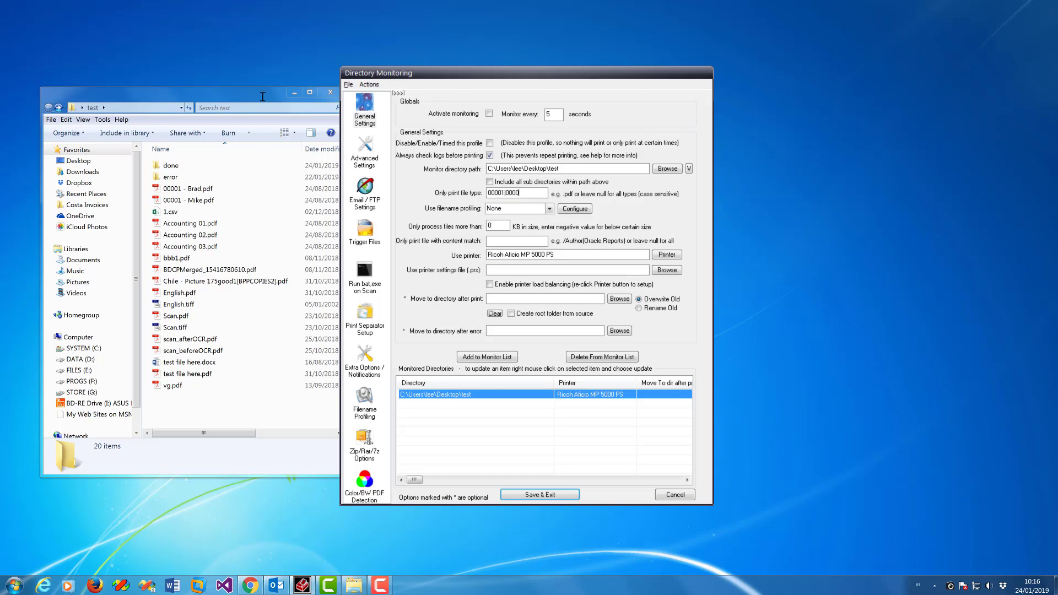
- Paste a copy of the first 00001 PDF and rename the copy with the 00002 prefix
right_click(186, 188)
left_click(205, 492)
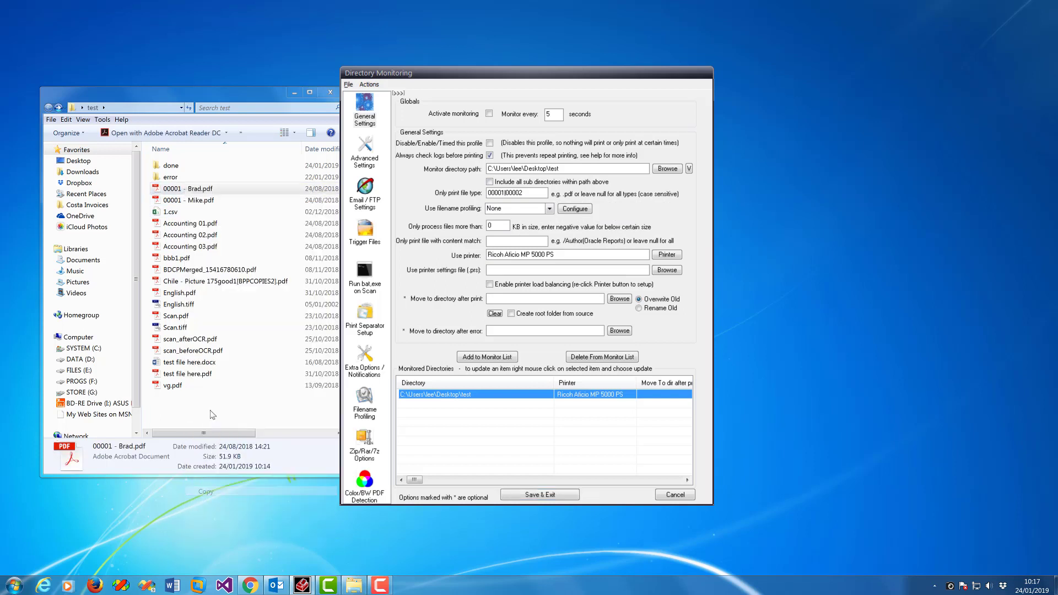
right_click(208, 402)
left_click(226, 458)
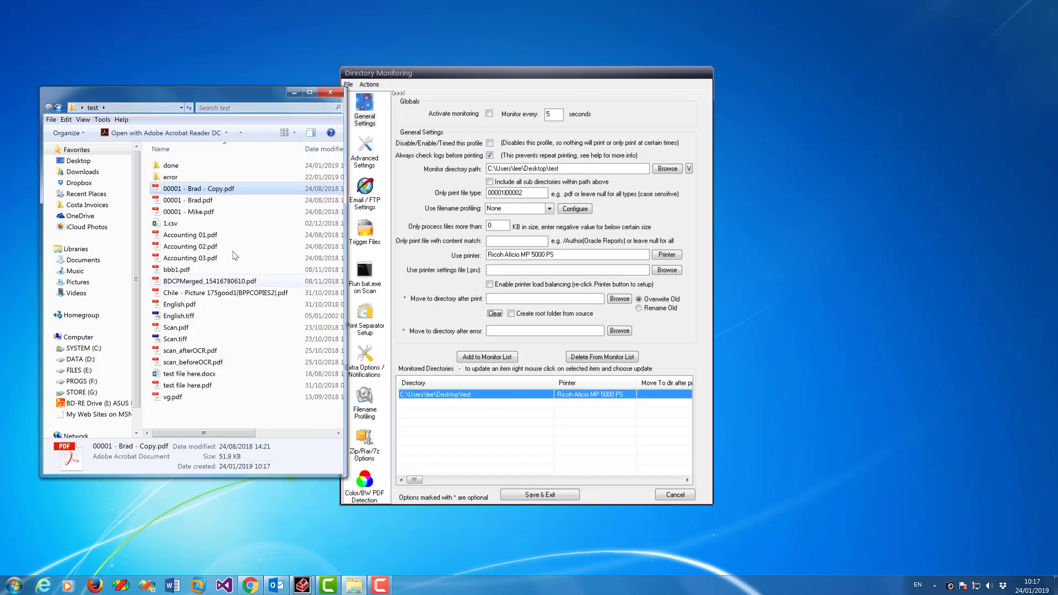
left_click(224, 190)
type("00002")
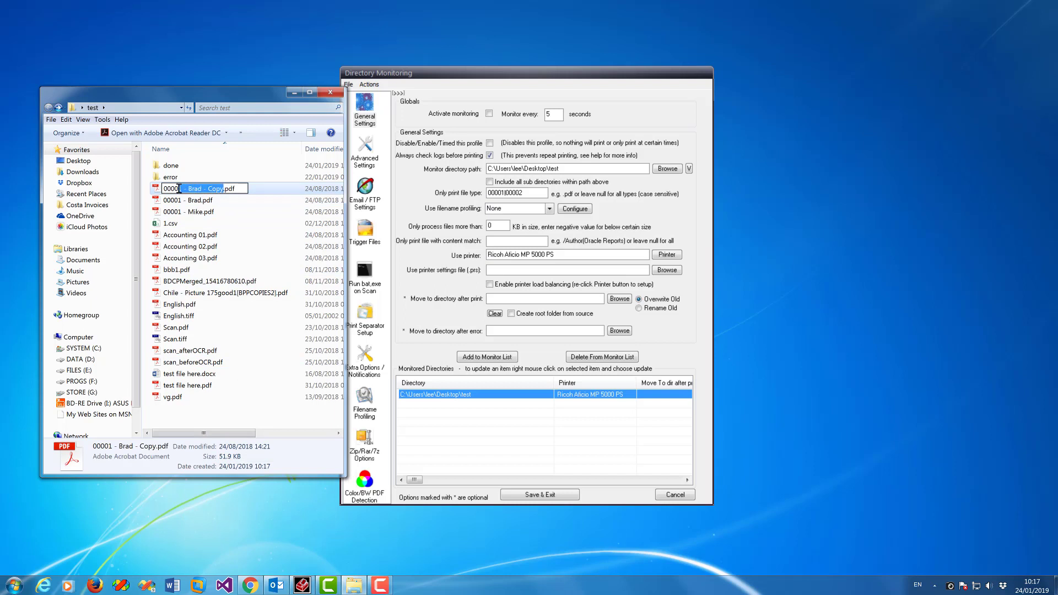
type(" - lee")
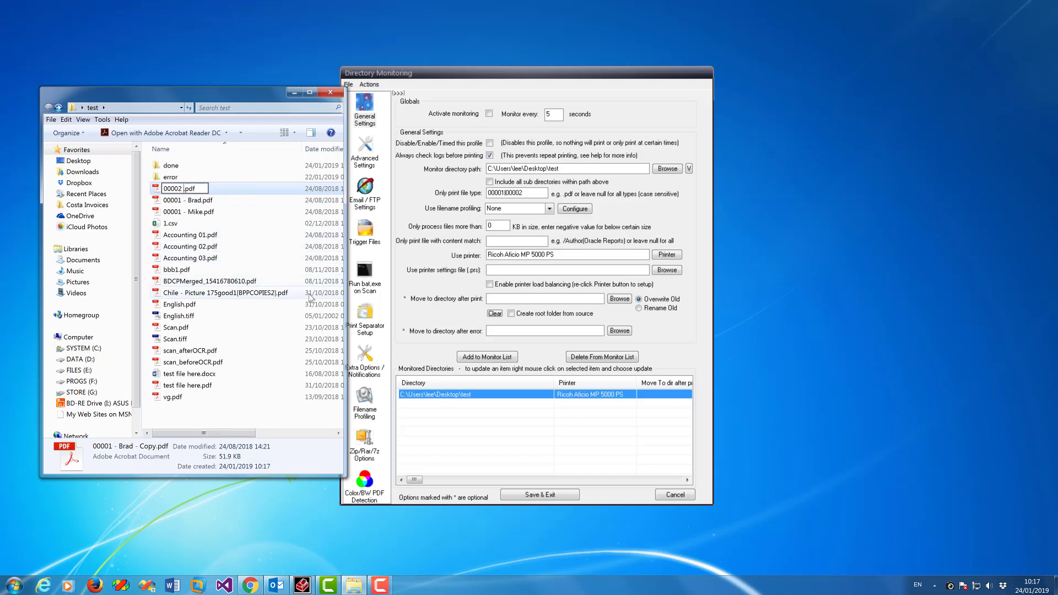
key("Return")
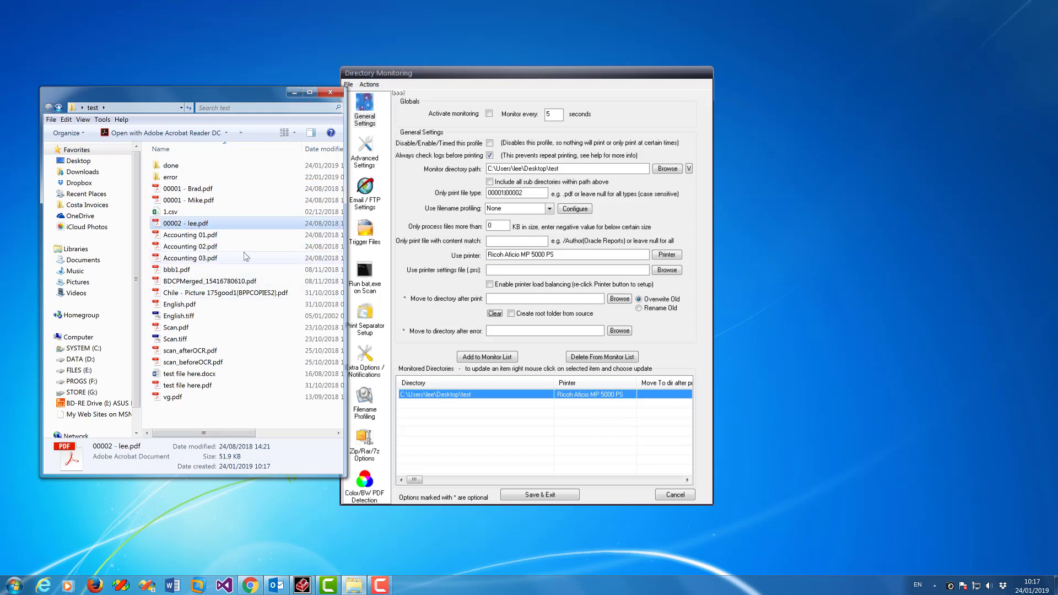
left_click(314, 393)
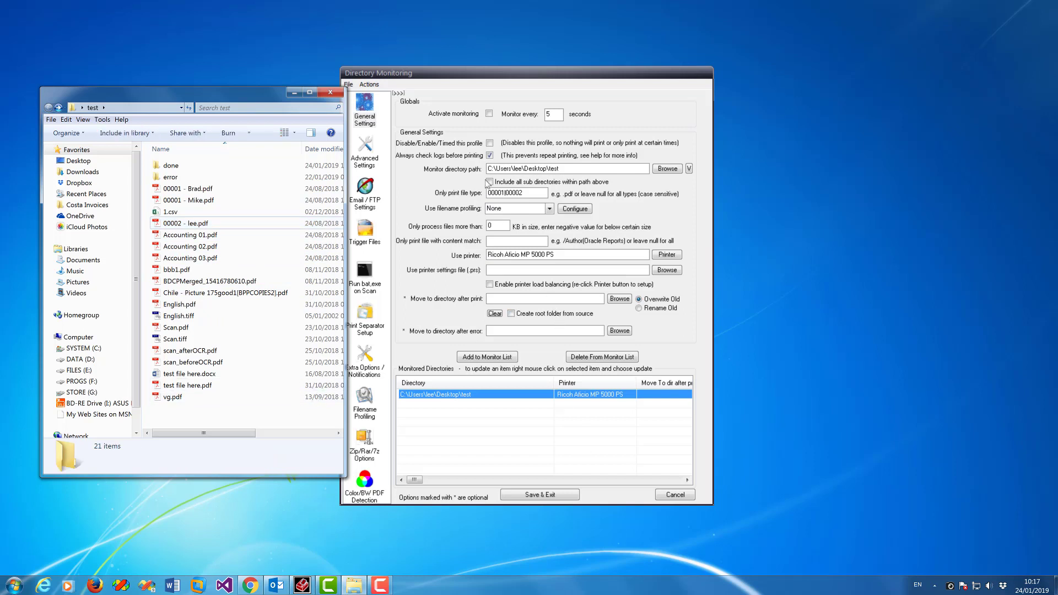
- Select the Accounting PDFs and check the Accounting 01.pdf name without renaming it
left_click(209, 235)
left_click(248, 258)
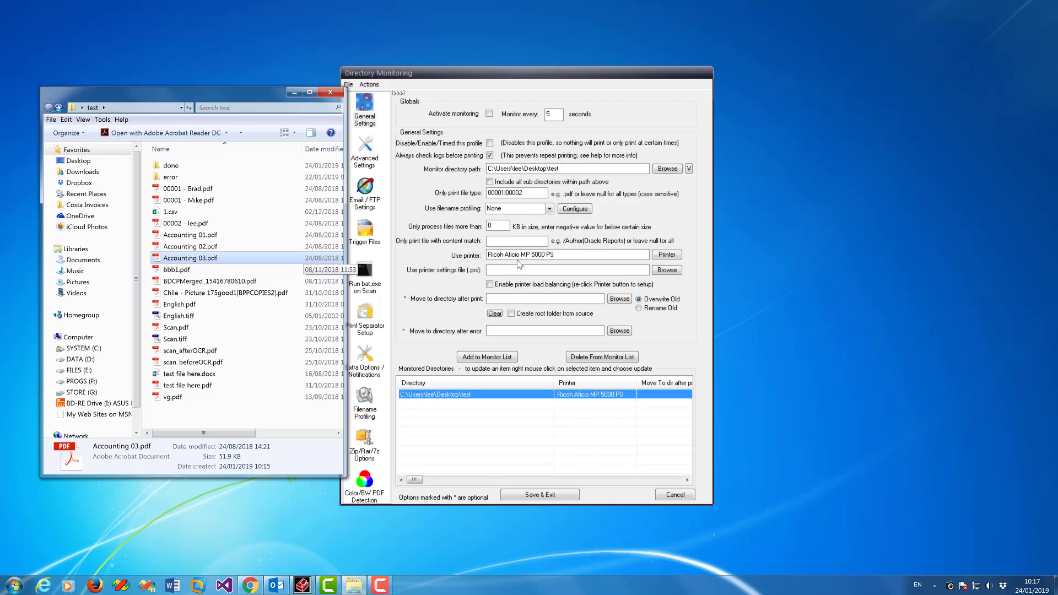
left_click(199, 236)
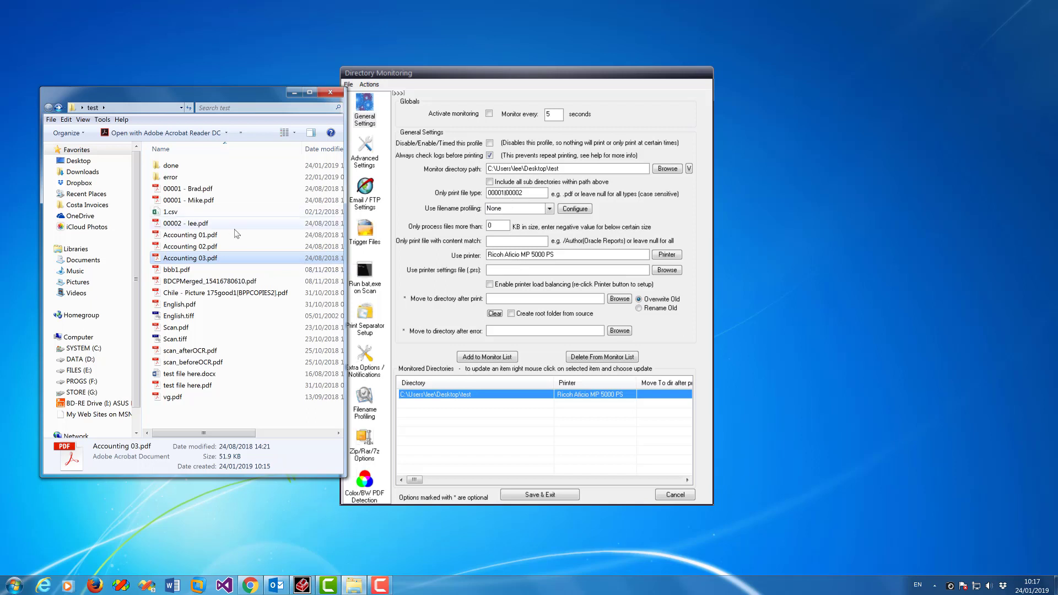
left_click(199, 236)
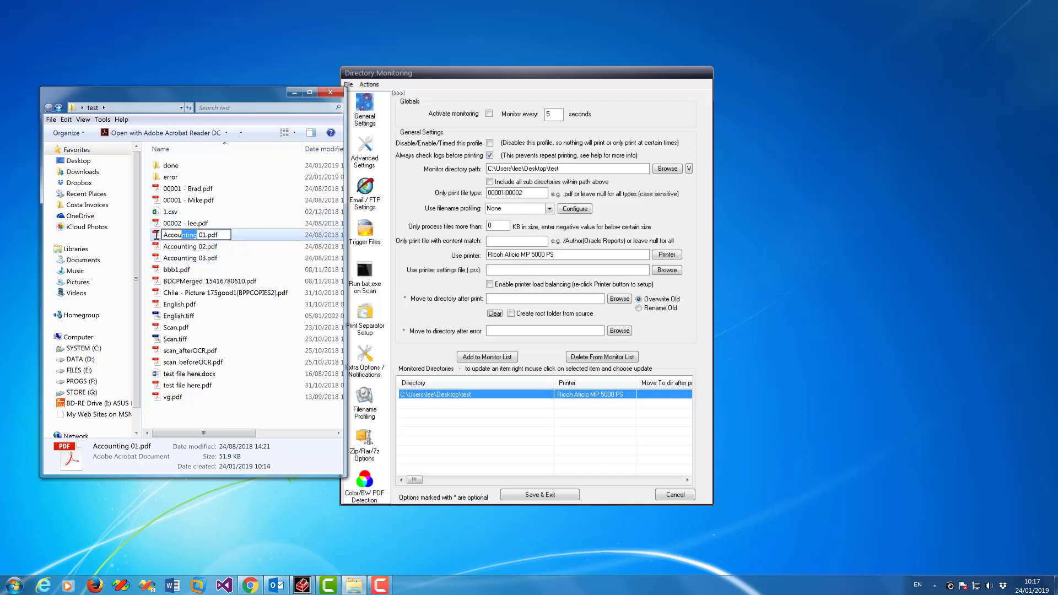
left_click(249, 413)
- Set the file type filter to Accounting and the printer to Xerox WorkCentre 5855 PS, then add the rule
left_click(453, 190)
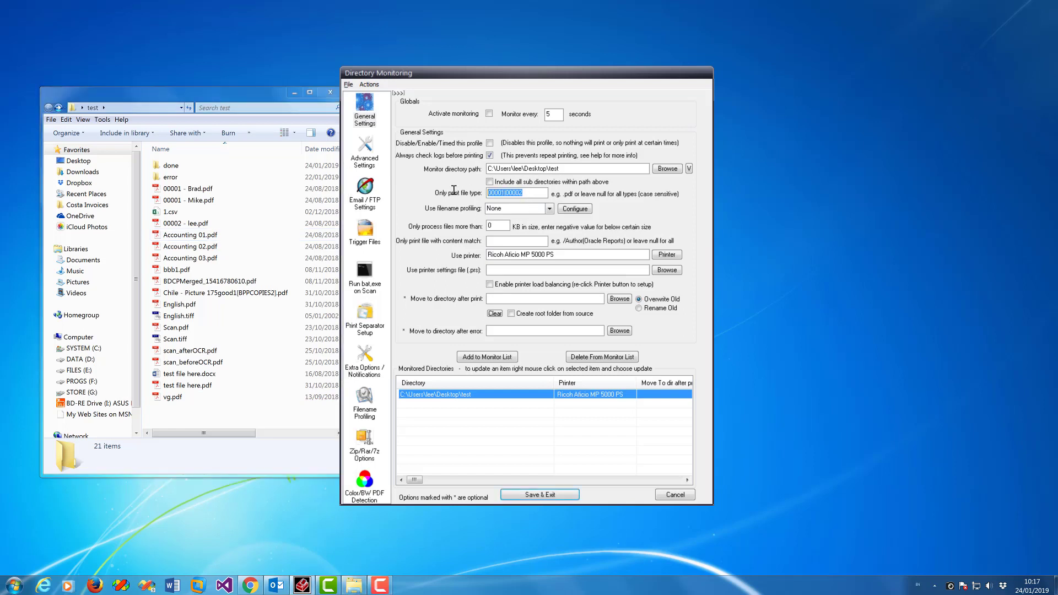
key("ctrl+v")
left_click(667, 254)
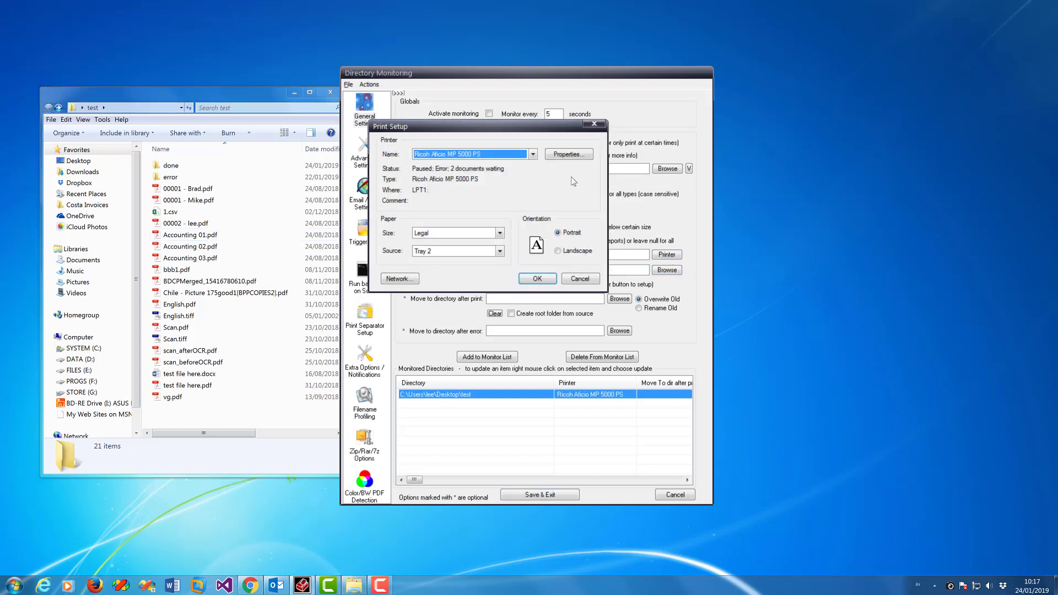
left_click(533, 156)
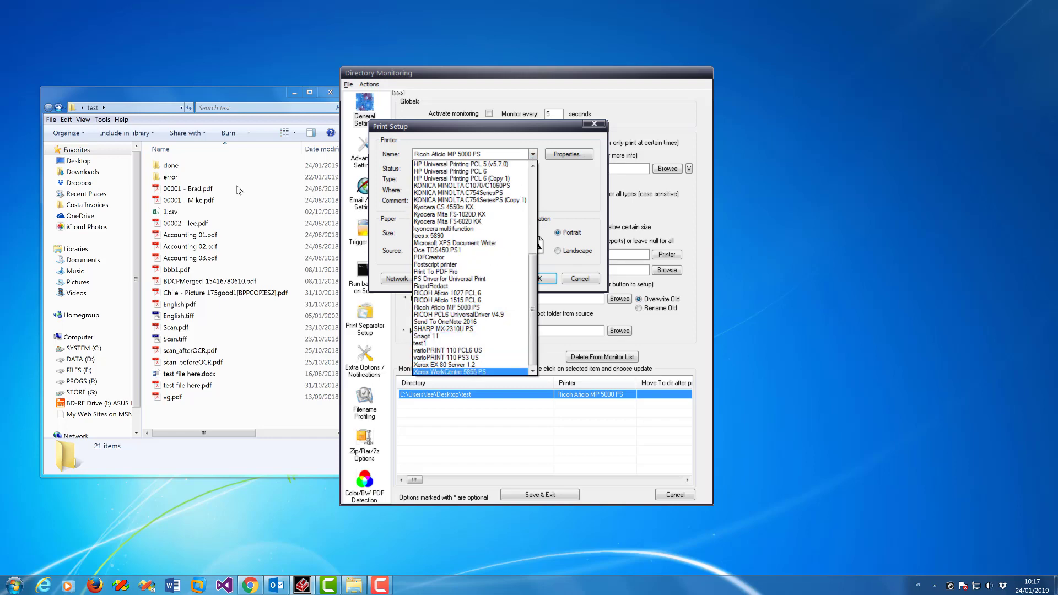
left_click(472, 369)
left_click(540, 277)
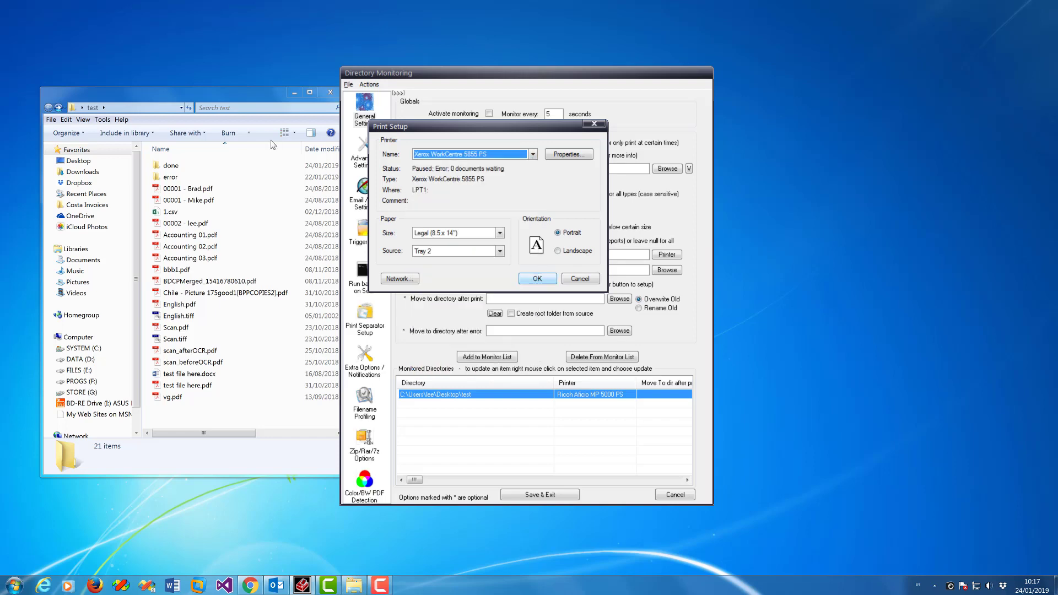
left_click(500, 357)
left_click(628, 329)
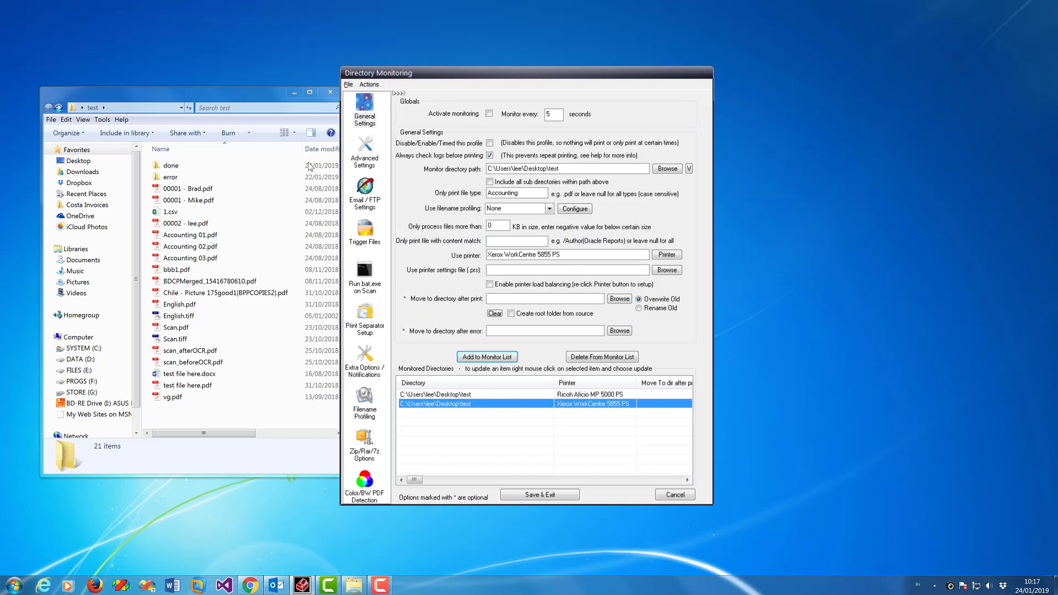
- Load the Ricoh and Accounting rules in turn to compare their file type and PRS file settings
left_click(469, 404)
left_click(471, 395)
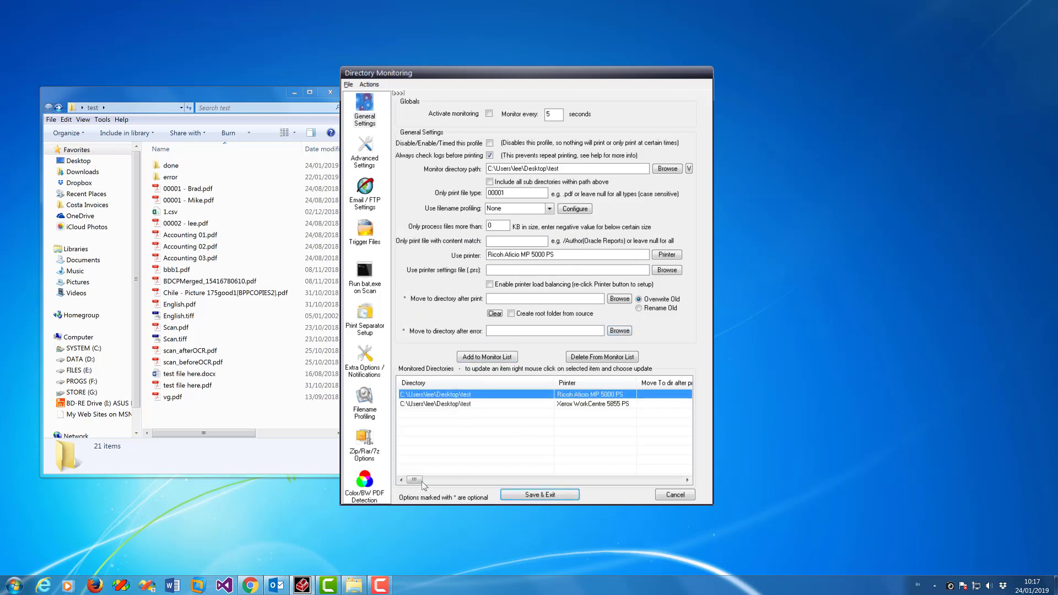
left_click_drag(422, 481, 449, 481)
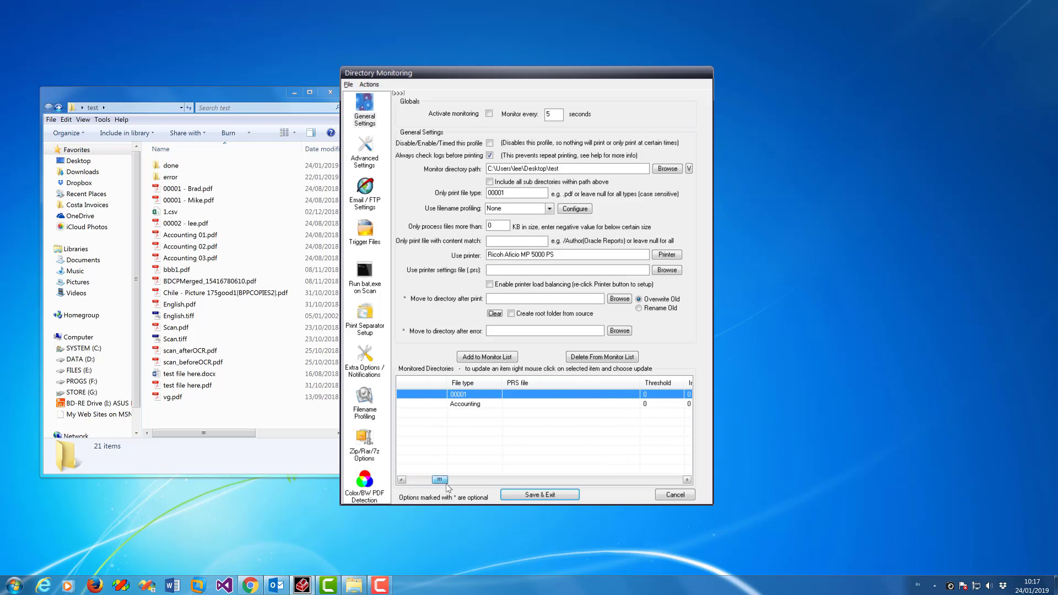
left_click(477, 405)
left_click_drag(440, 480, 415, 483)
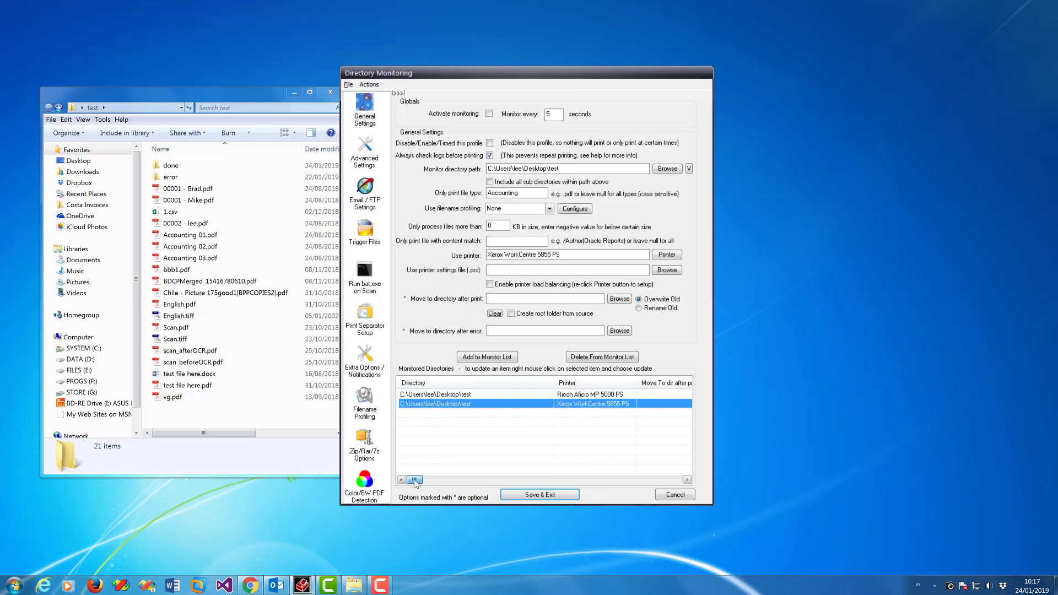
left_click(477, 395)
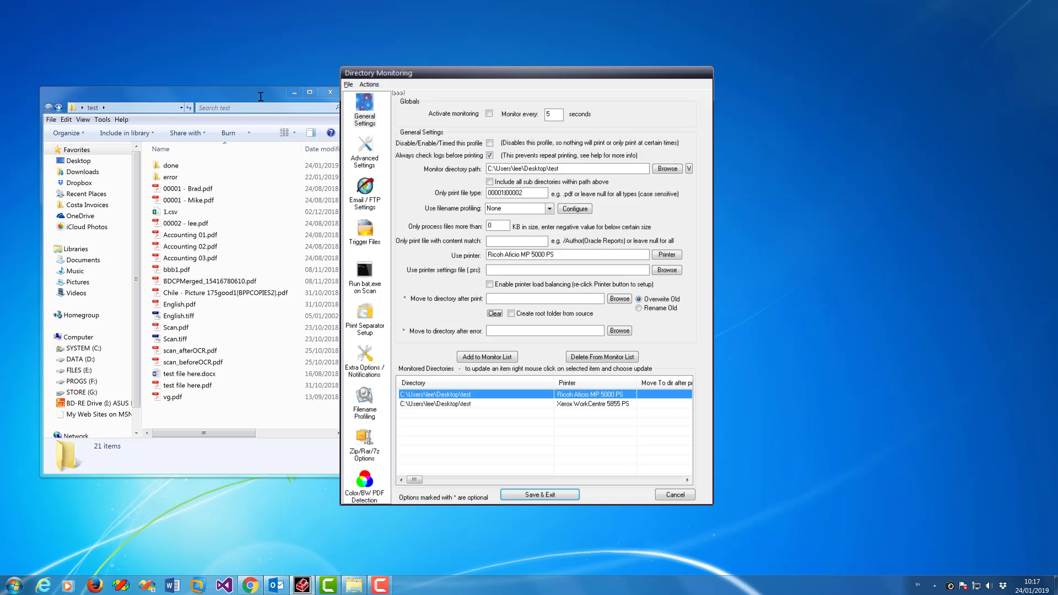
- Check the first rule's options and the monitoring interval, then Save & Exit
right_click(478, 394)
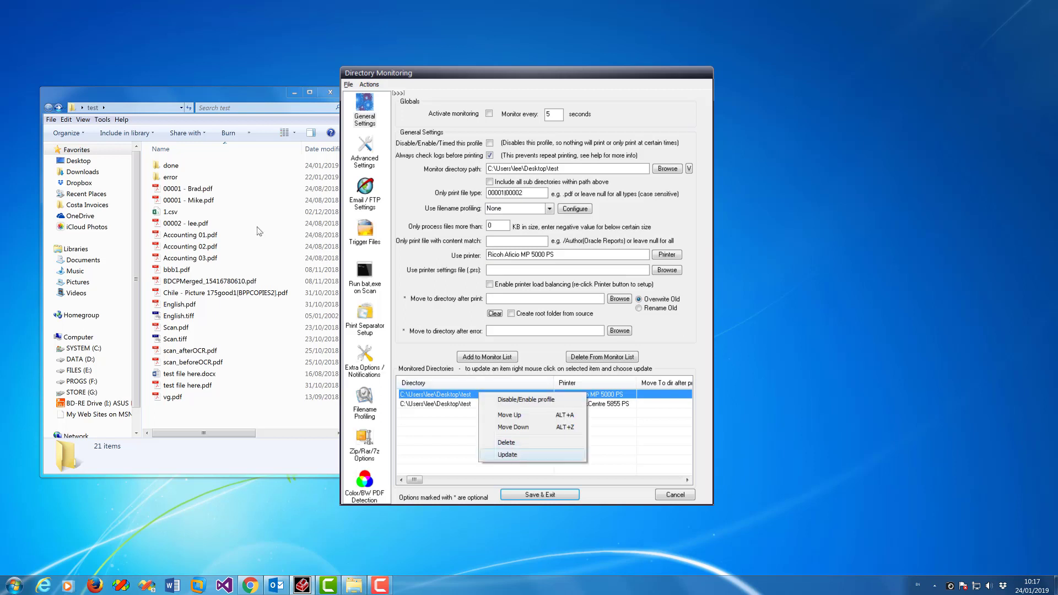
left_click(485, 453)
left_click_drag(415, 480, 439, 480)
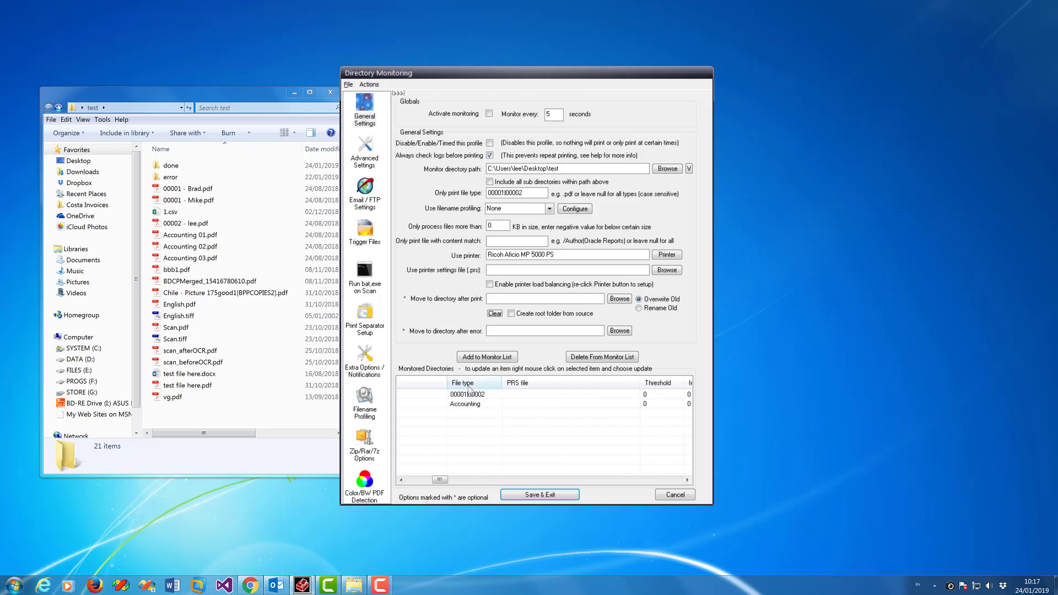
left_click_drag(439, 479, 414, 479)
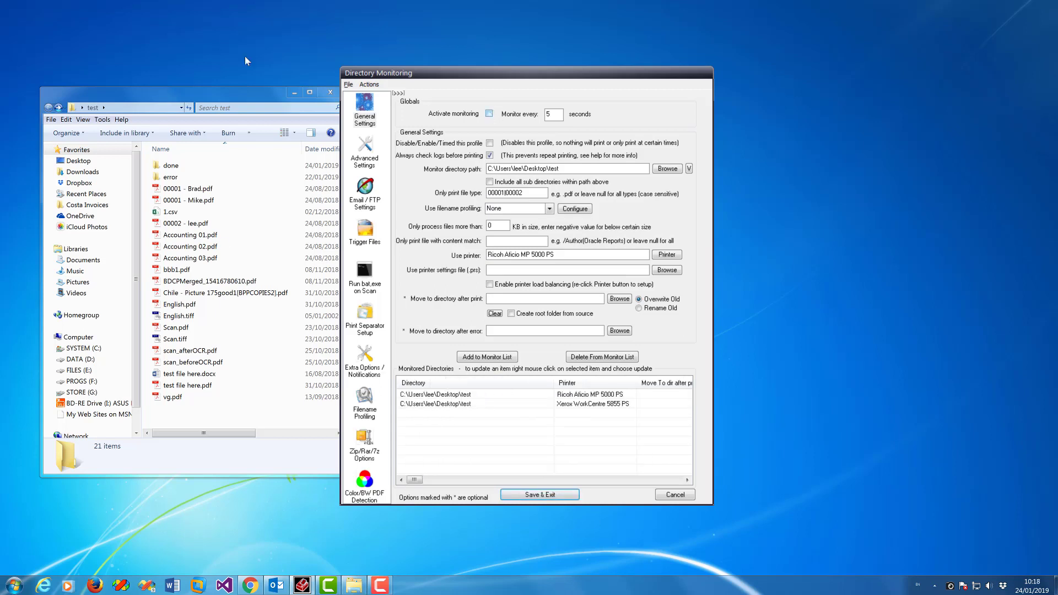
double_click(551, 115)
left_click(539, 494)
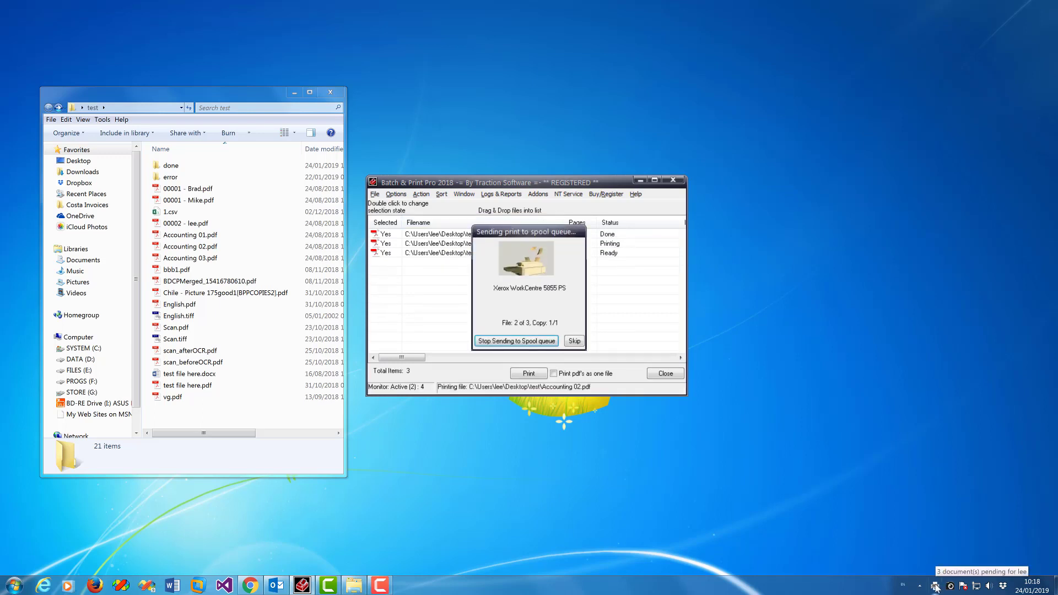
- Open the printer queues and position the Xerox queue below the Ricoh queue
double_click(935, 588)
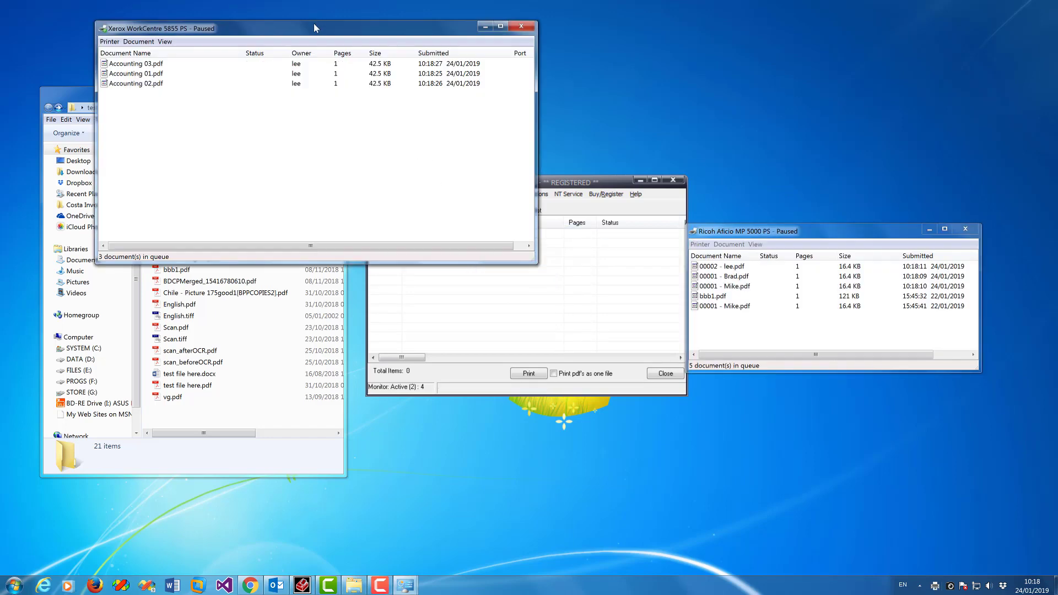
left_click_drag(314, 27, 806, 382)
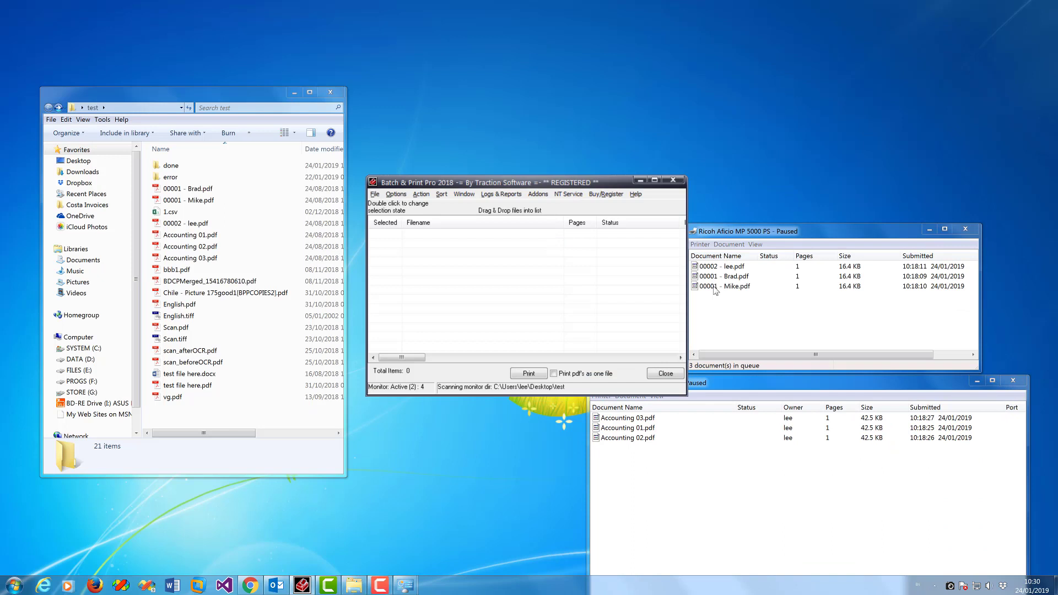
left_click(716, 317)
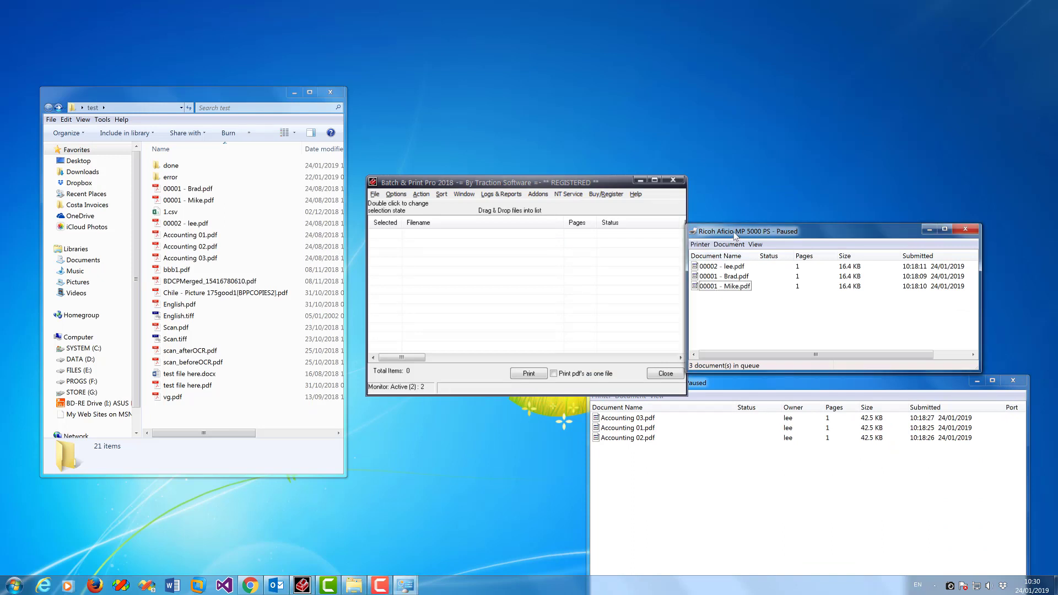
- Compare the 00001/00002 folder files with the Accounting 02 and 03 jobs in the Xerox queue
left_click(182, 189)
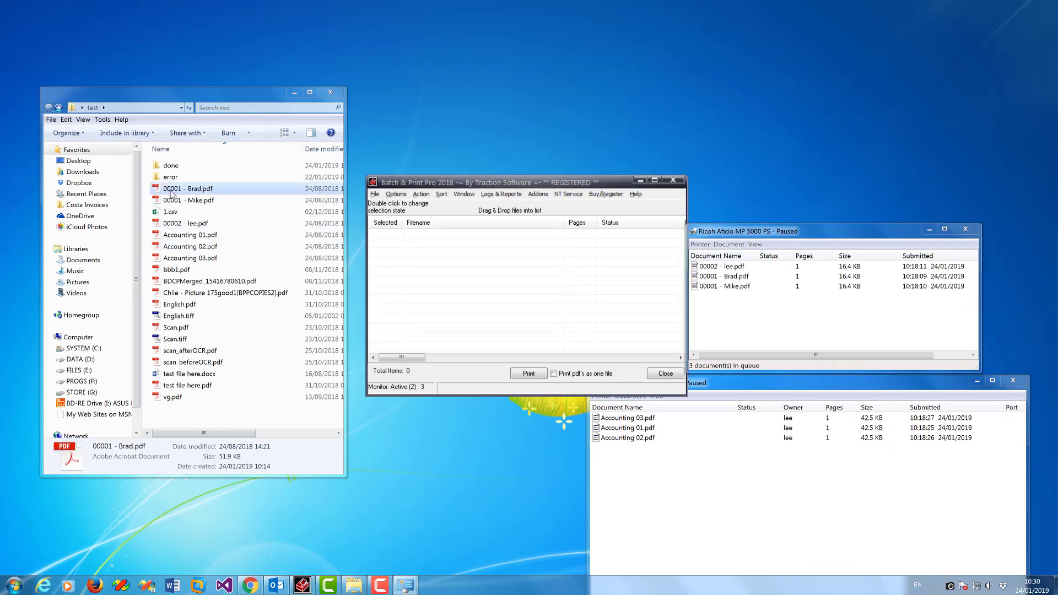
left_click(178, 201)
left_click(182, 224)
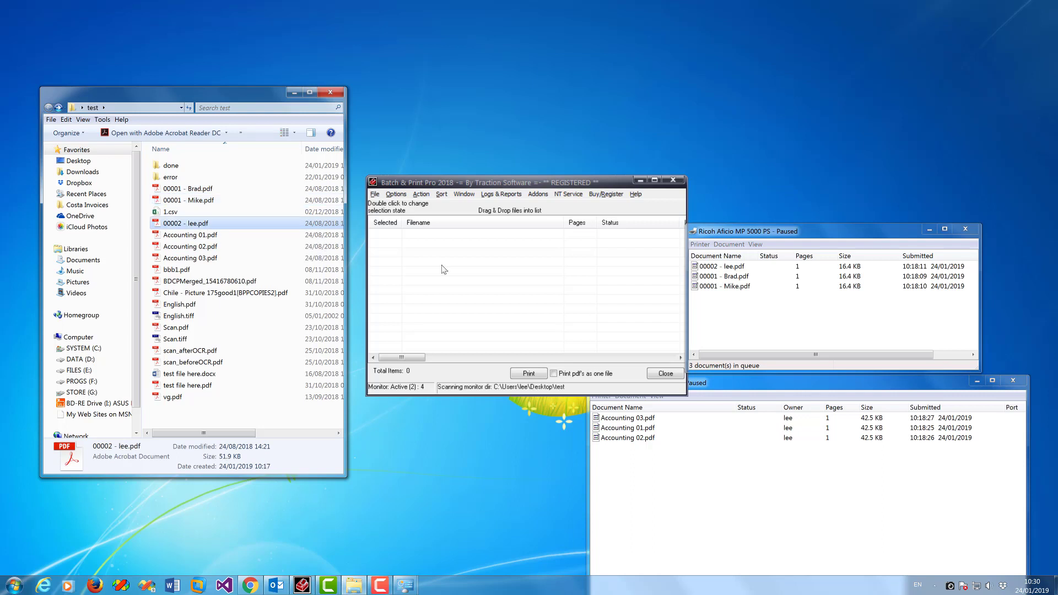
left_click(641, 442)
left_click(643, 419)
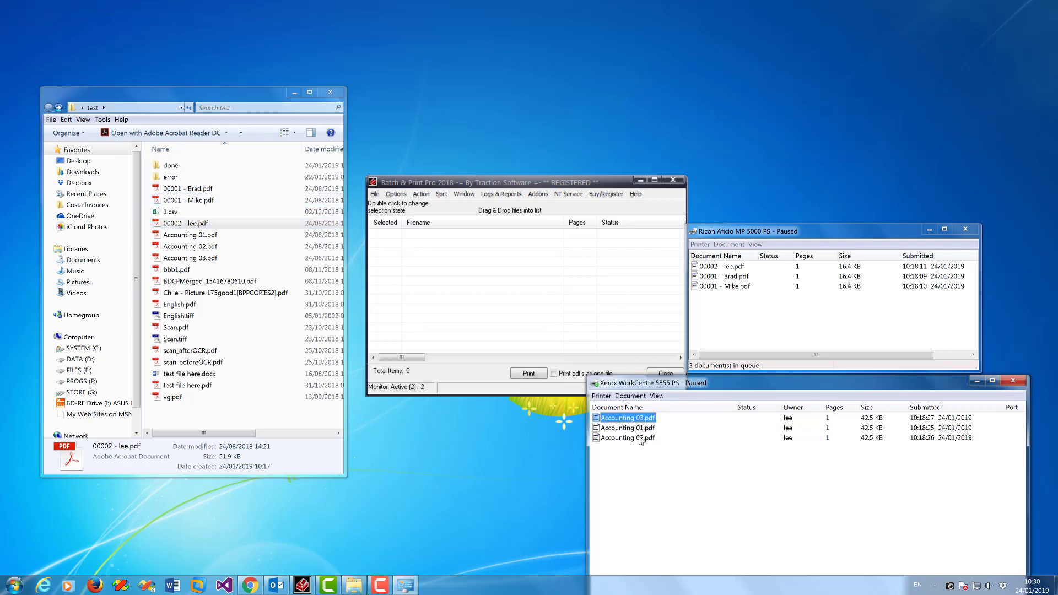
left_click(640, 439)
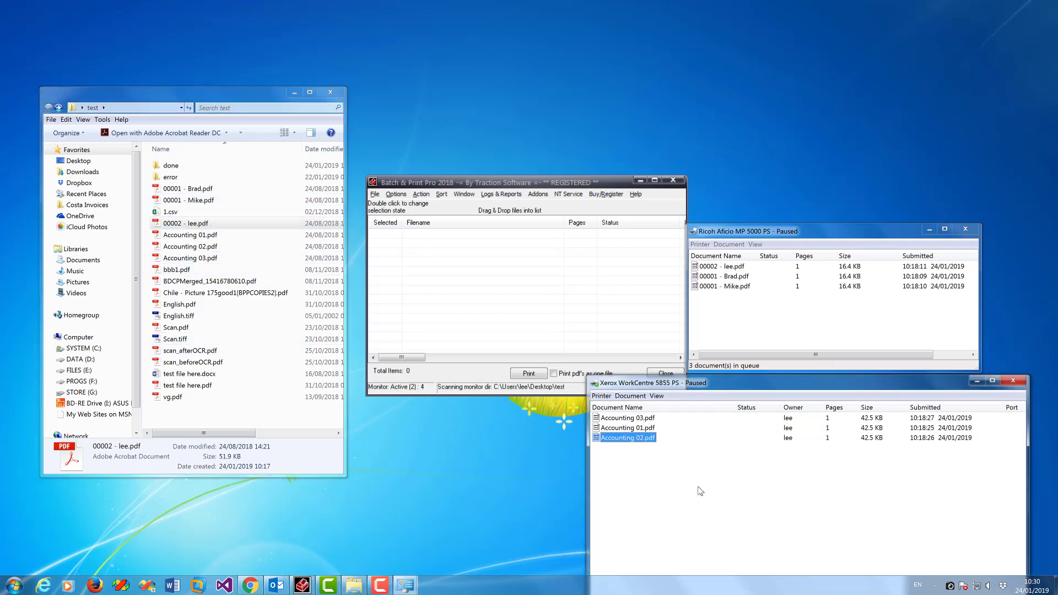
left_click(636, 469)
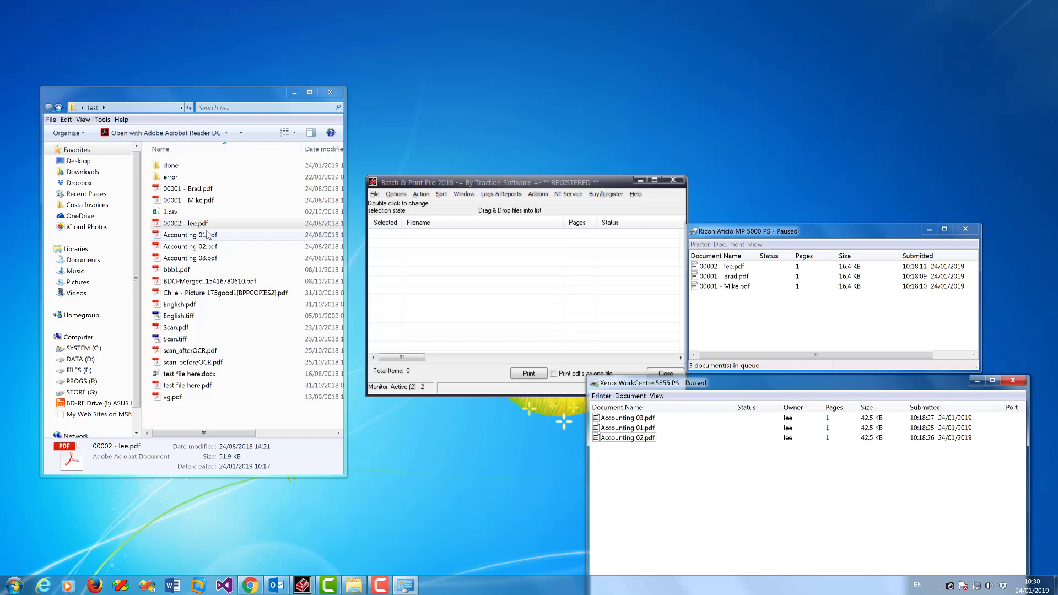
- Paste a copy of Accounting 03.pdf into the test folder and check it appears in the Xerox queue
left_click(208, 263)
right_click(209, 263)
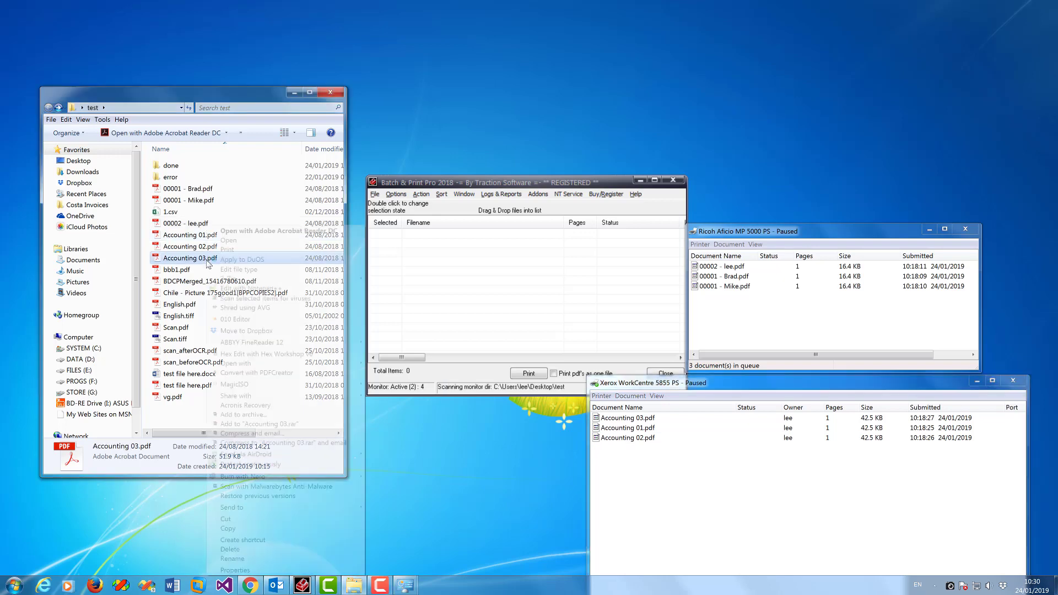
left_click(240, 530)
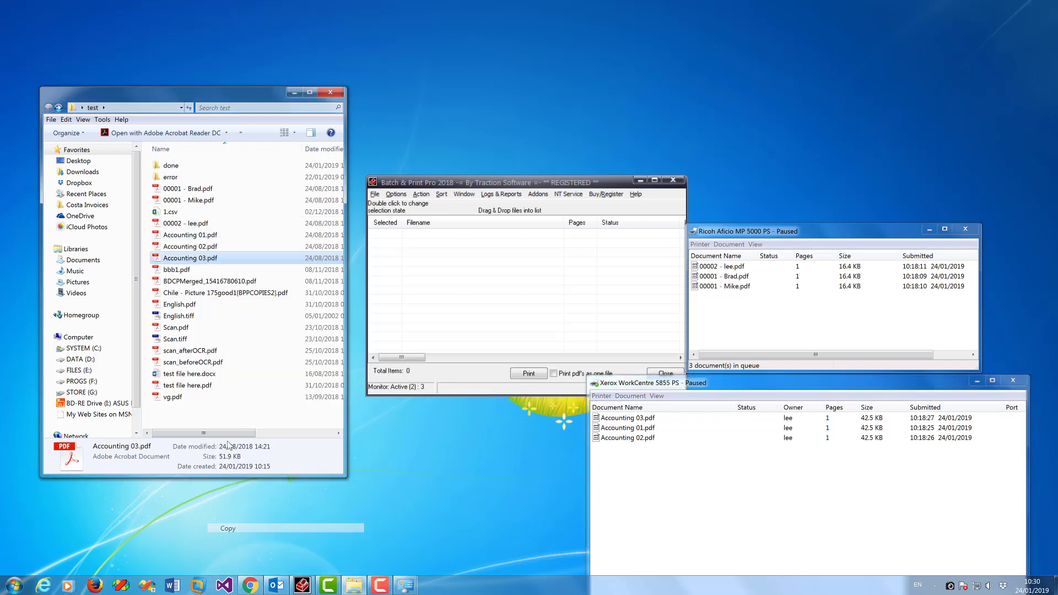
right_click(228, 401)
left_click(262, 459)
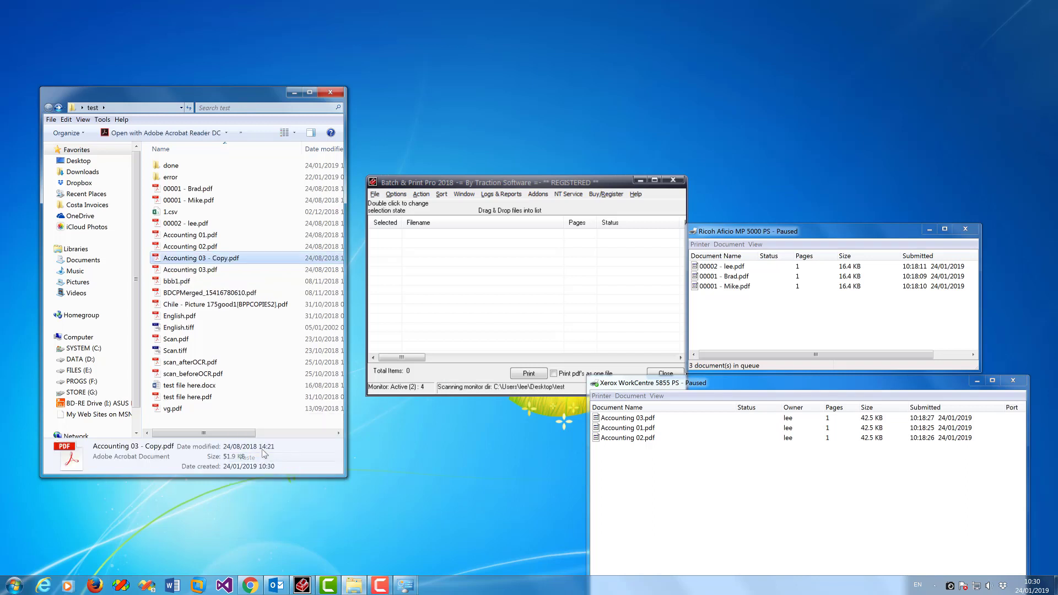
left_click(707, 504)
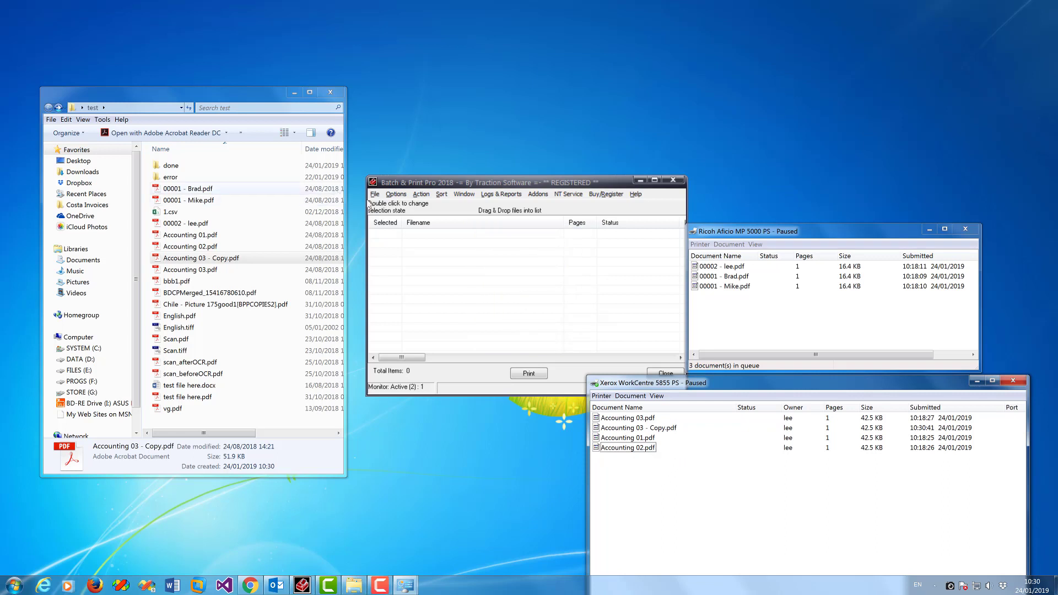
- Close the monitoring setup and set the printer to Xerox WorkCentre 5855 PS, Legal, Tray 2
left_click(395, 194)
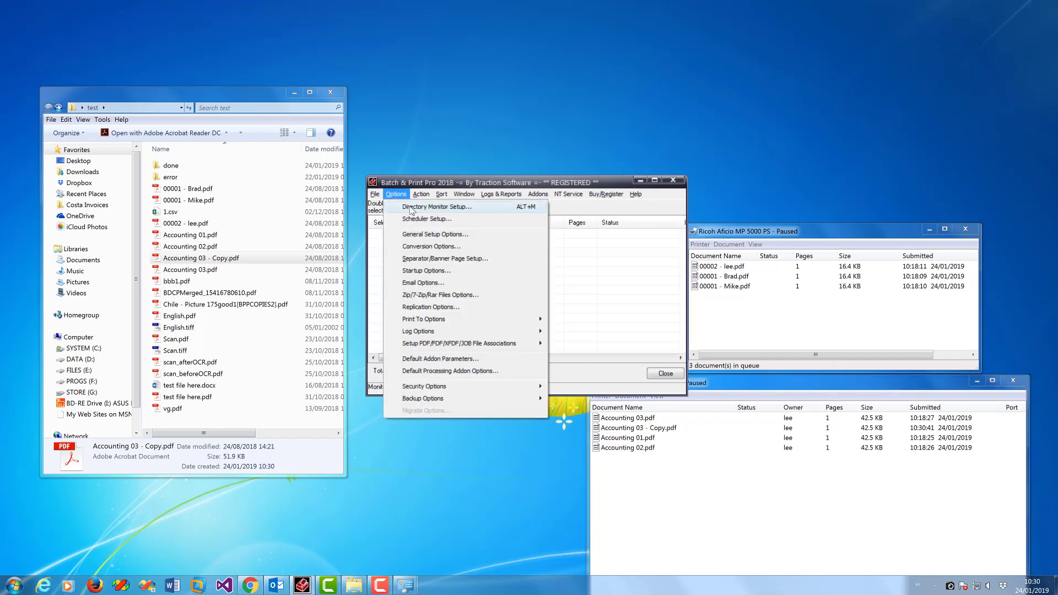
left_click(412, 208)
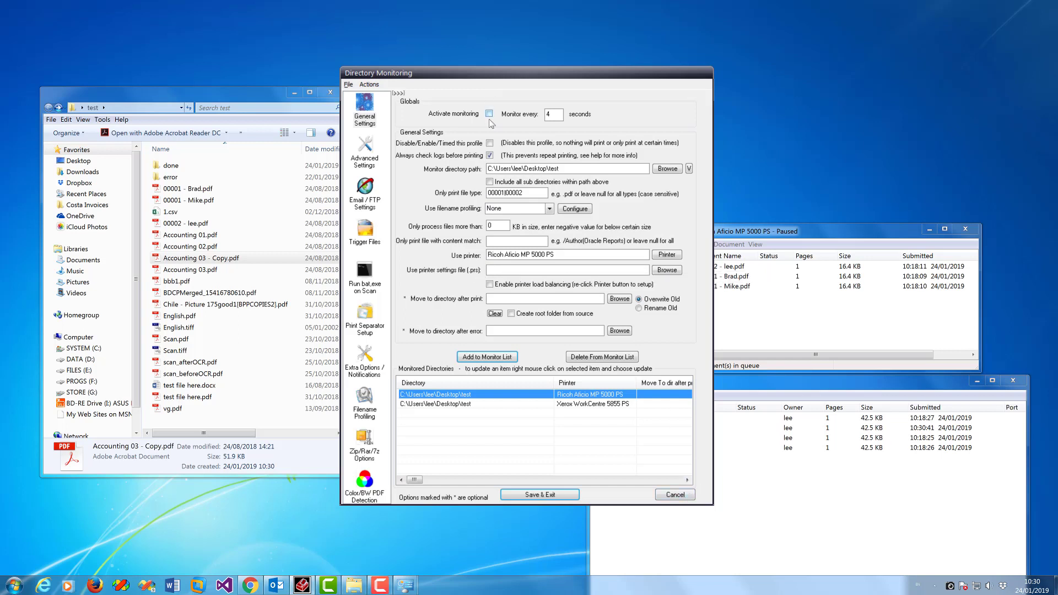
left_click(545, 494)
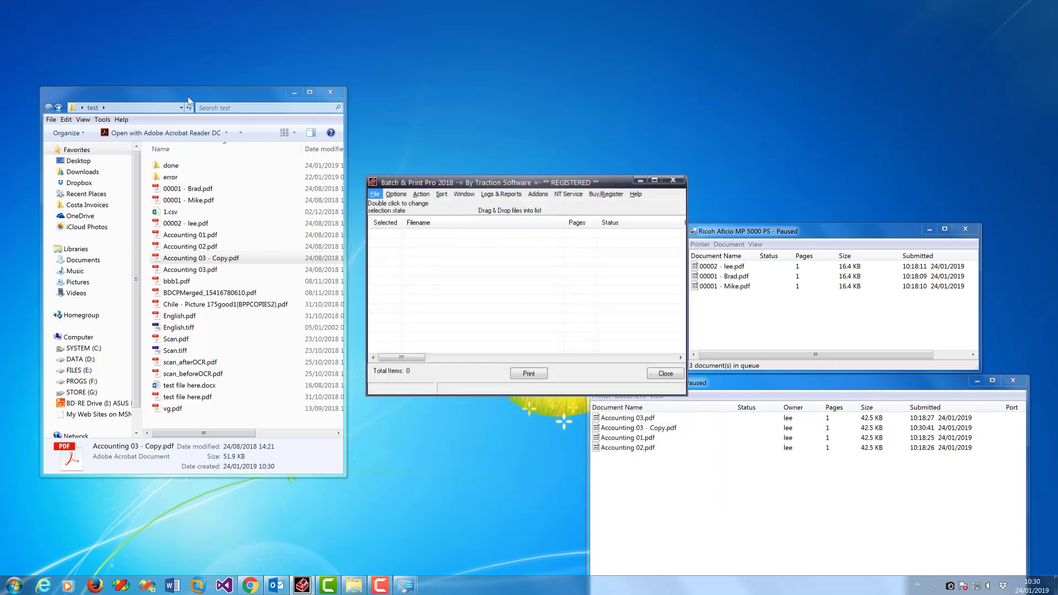
key("Return")
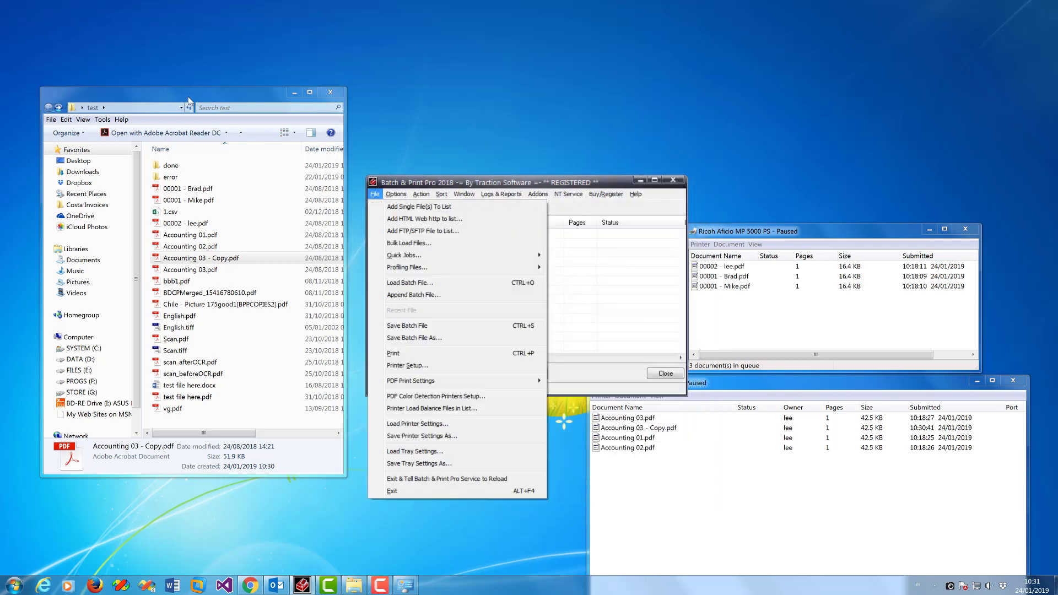
left_click(452, 368)
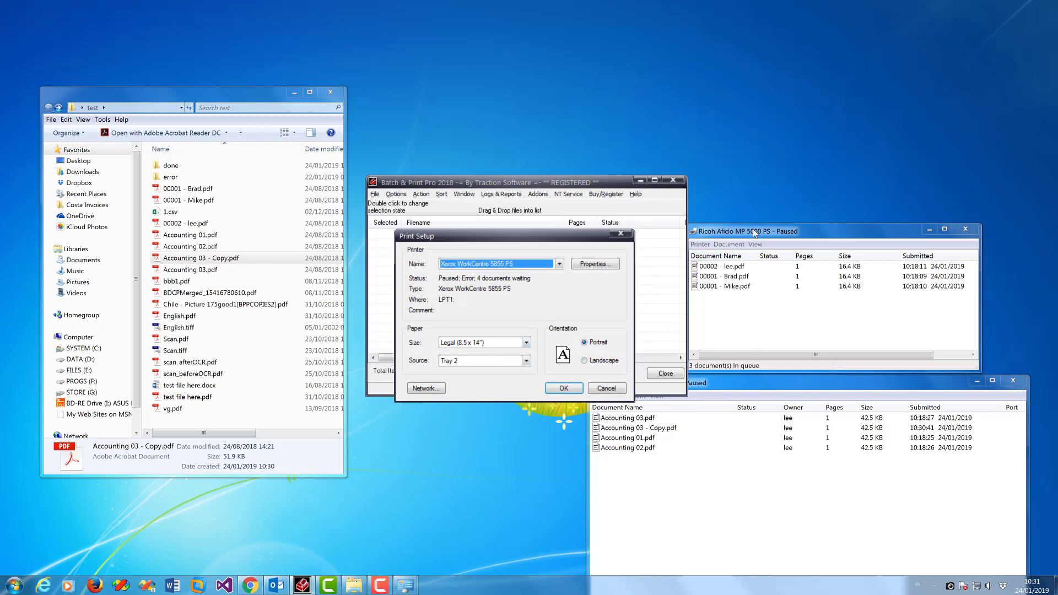
left_click(606, 388)
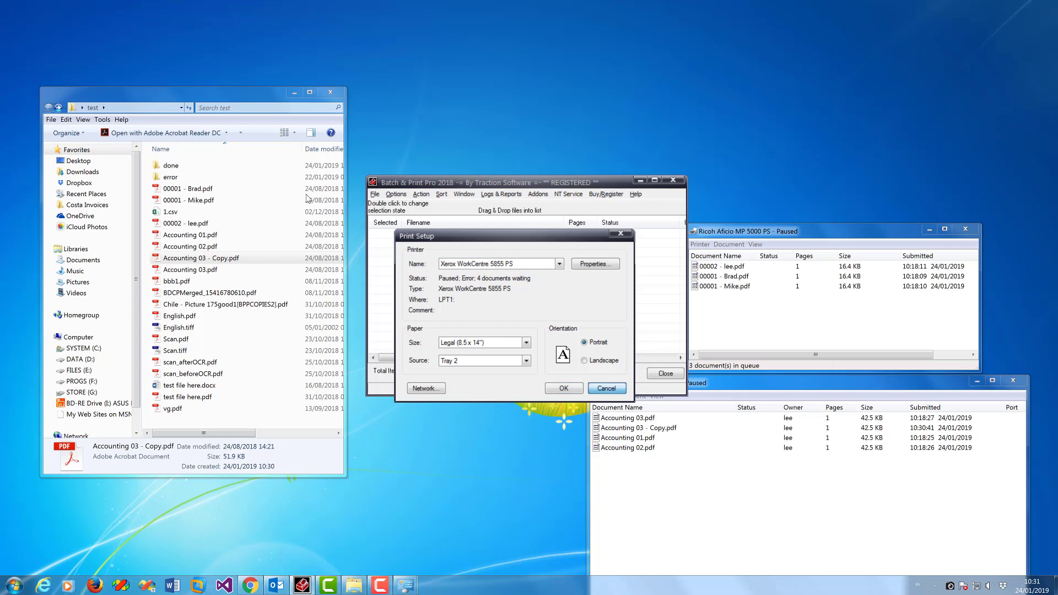
- Save the printer settings as tray2.prs, replacing the existing file
left_click(375, 194)
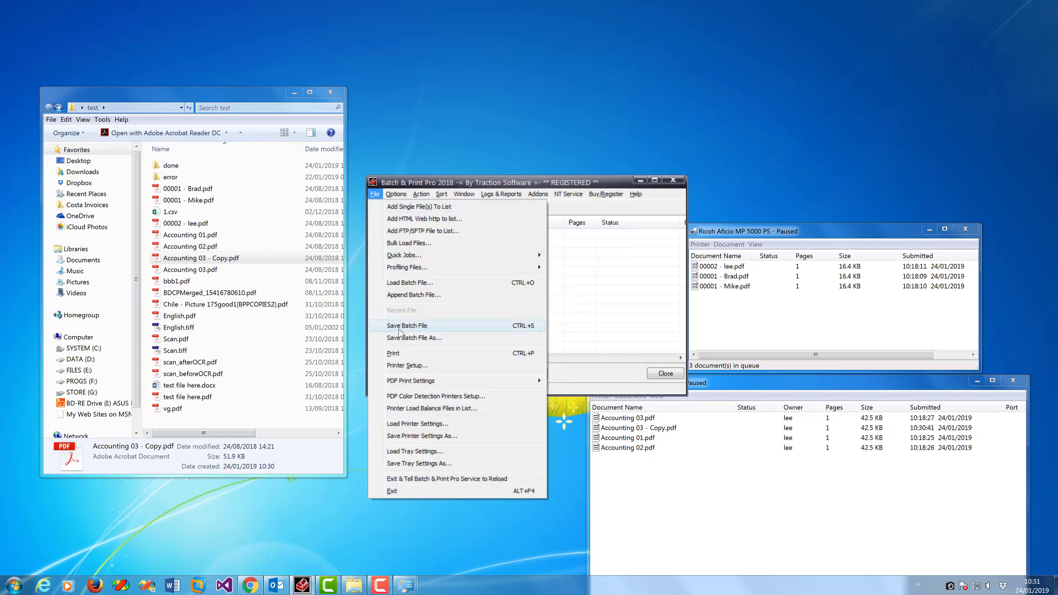
left_click(454, 436)
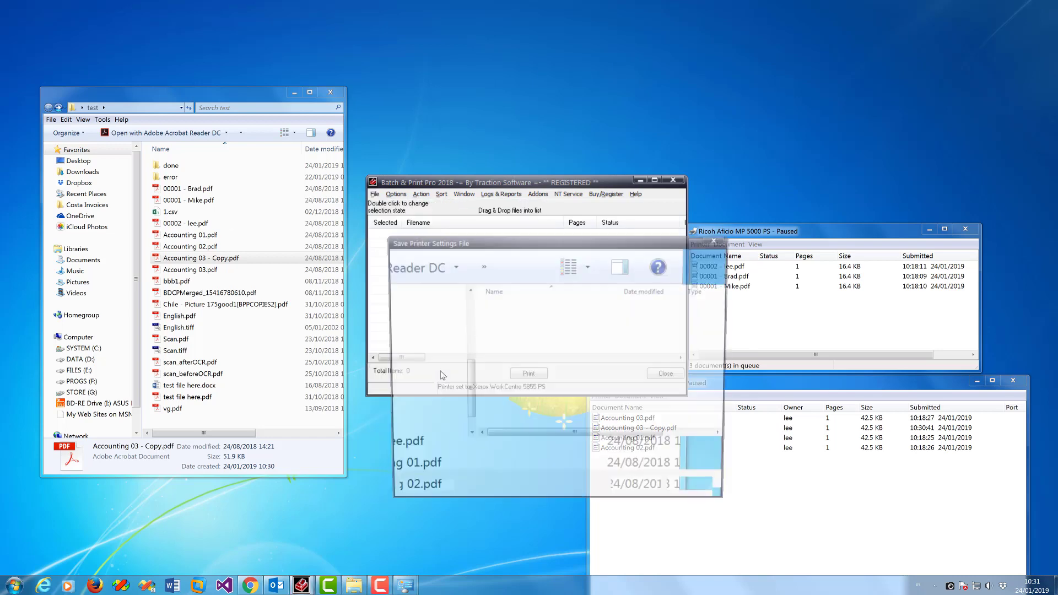
type("tray2")
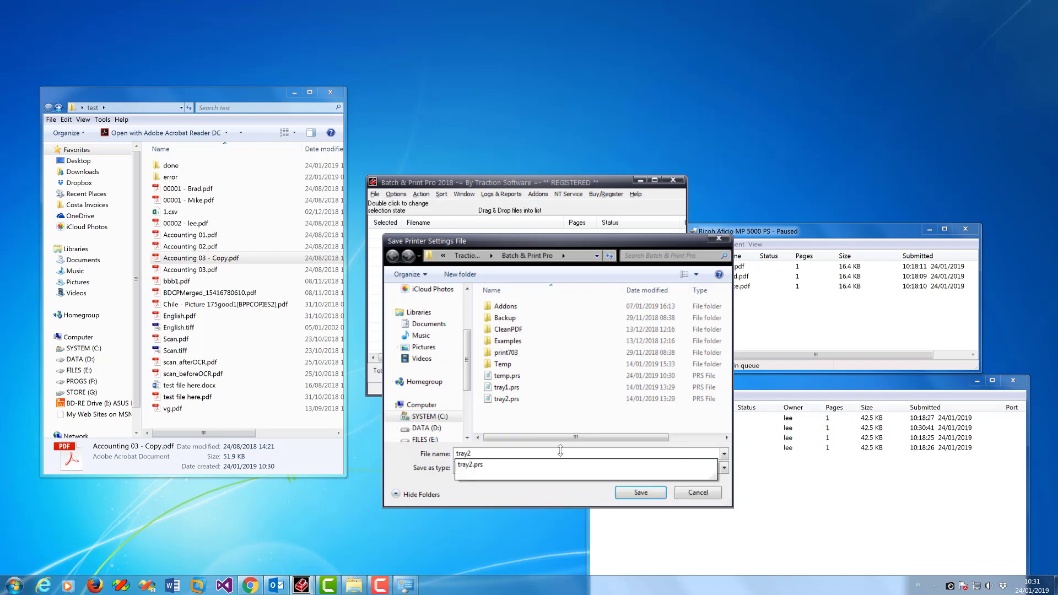
key("Down")
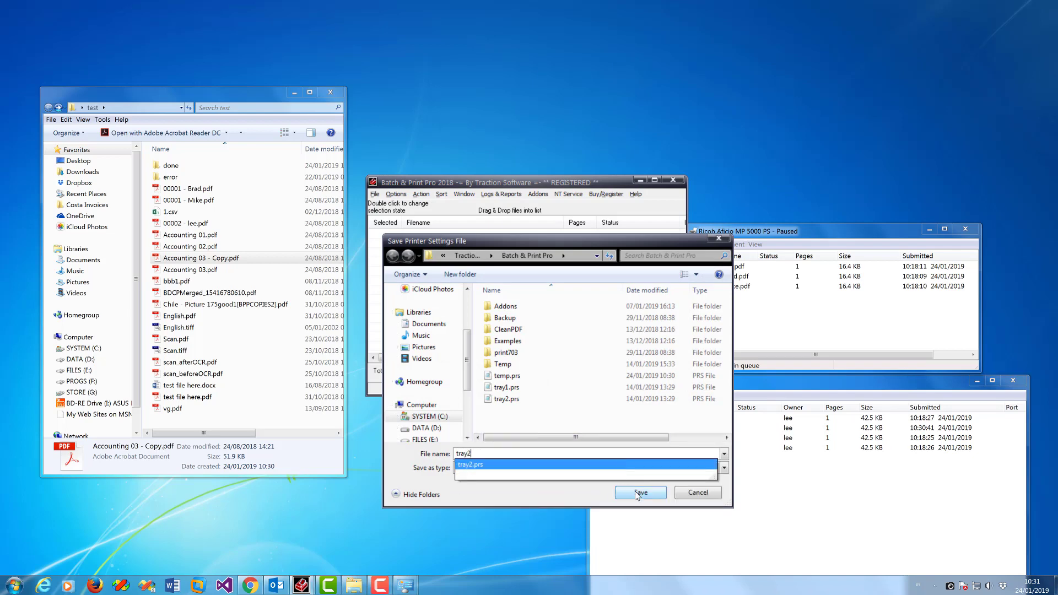
key("Return")
key("Return")
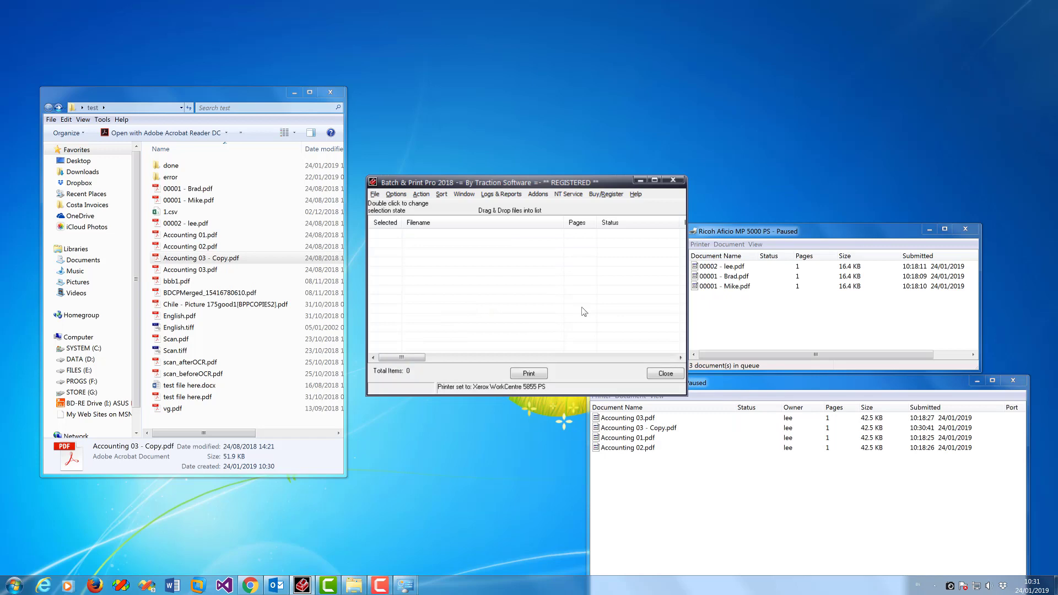
left_click(398, 194)
key("Return")
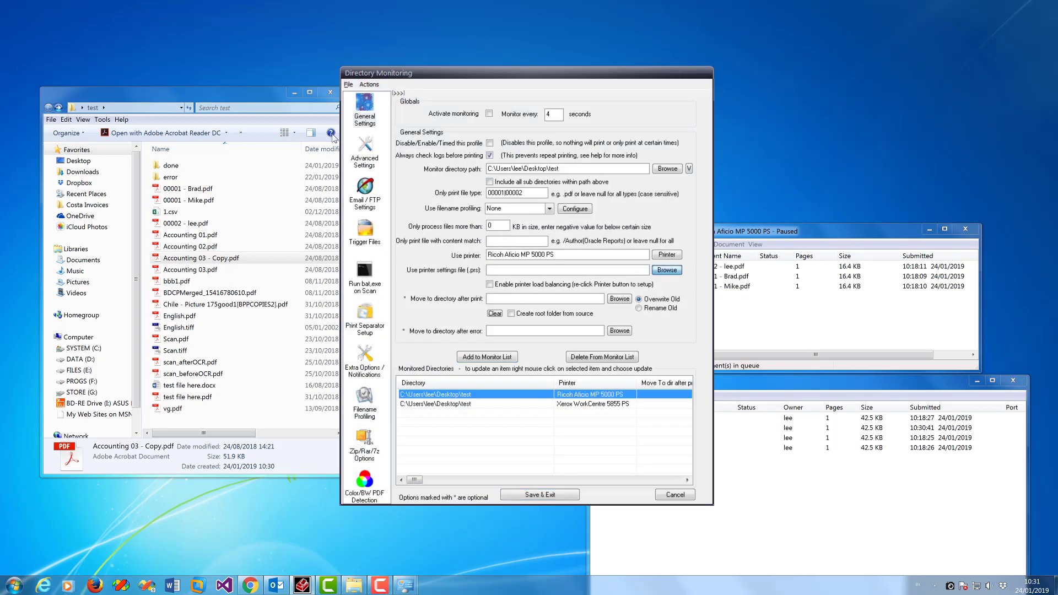
- Link tray2.prs as the Ricoh rule's printer settings file, saving it when switching to the Xerox rule
left_click(660, 273)
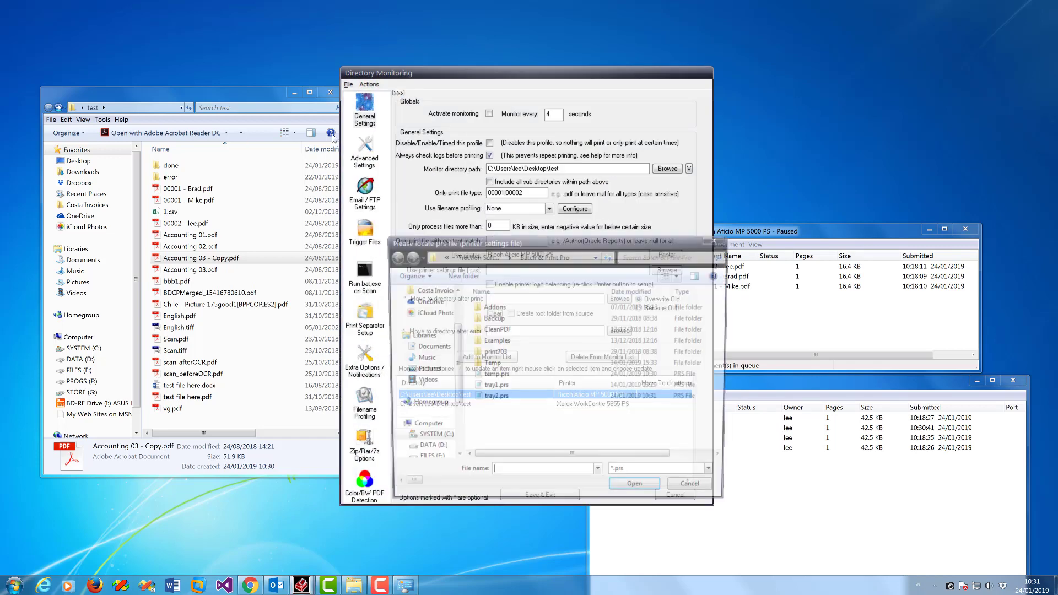
double_click(493, 399)
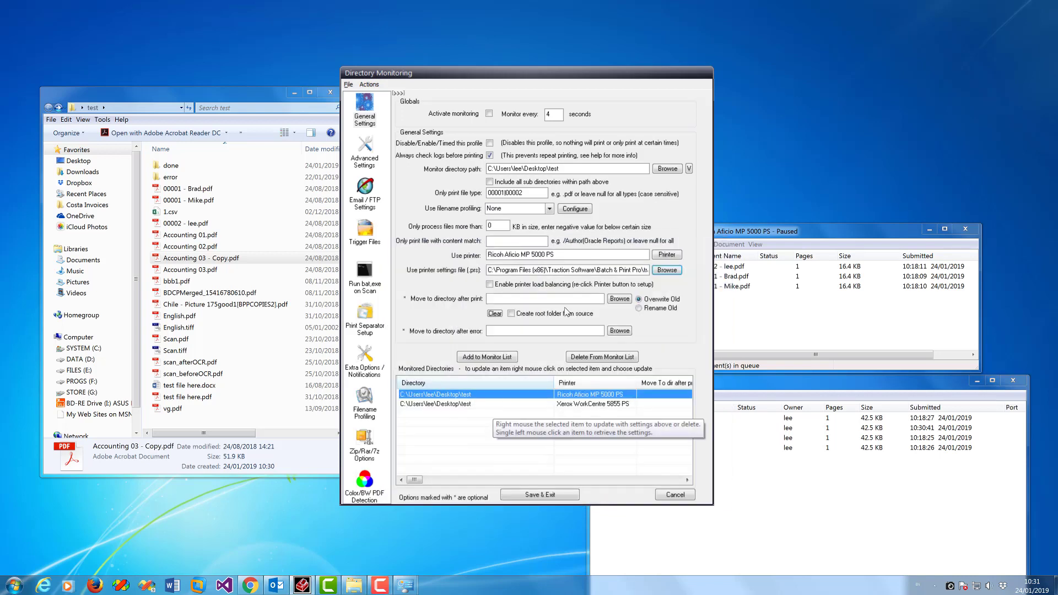
left_click_drag(580, 270, 661, 270)
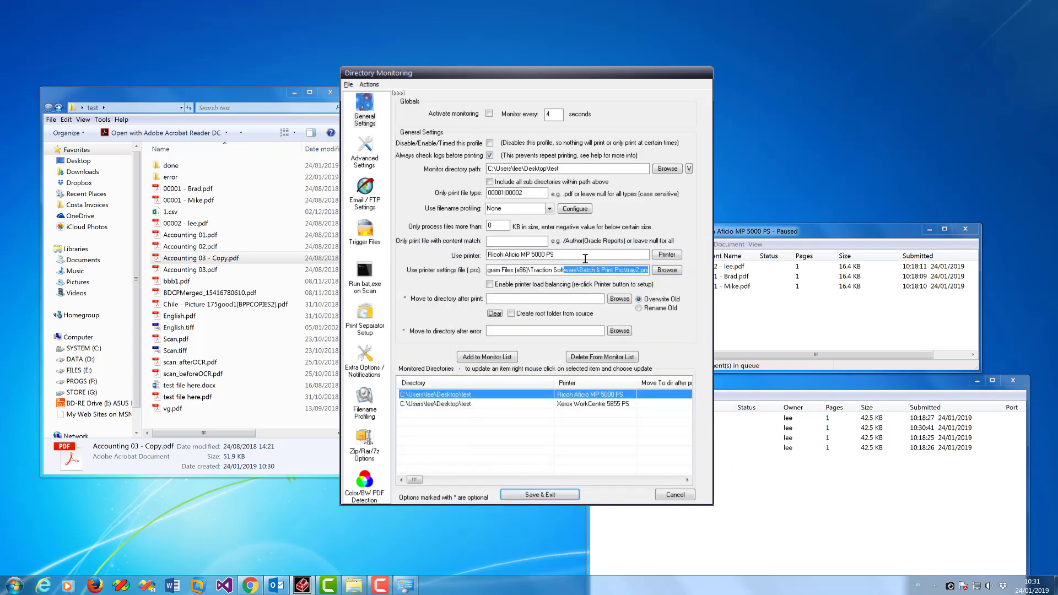
left_click_drag(581, 257, 484, 254)
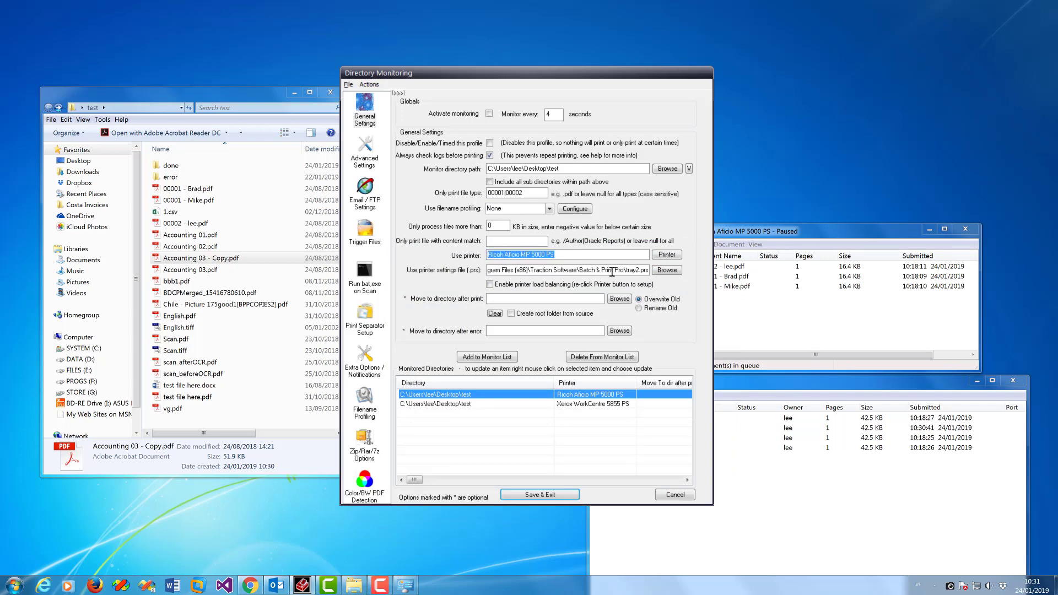
left_click_drag(611, 271, 636, 271)
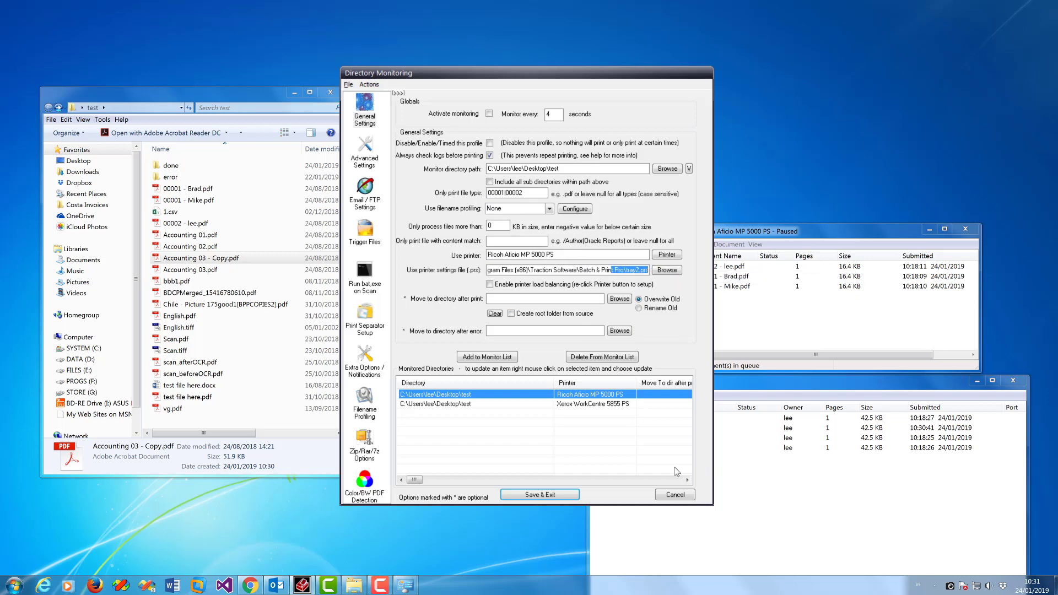
left_click(485, 405)
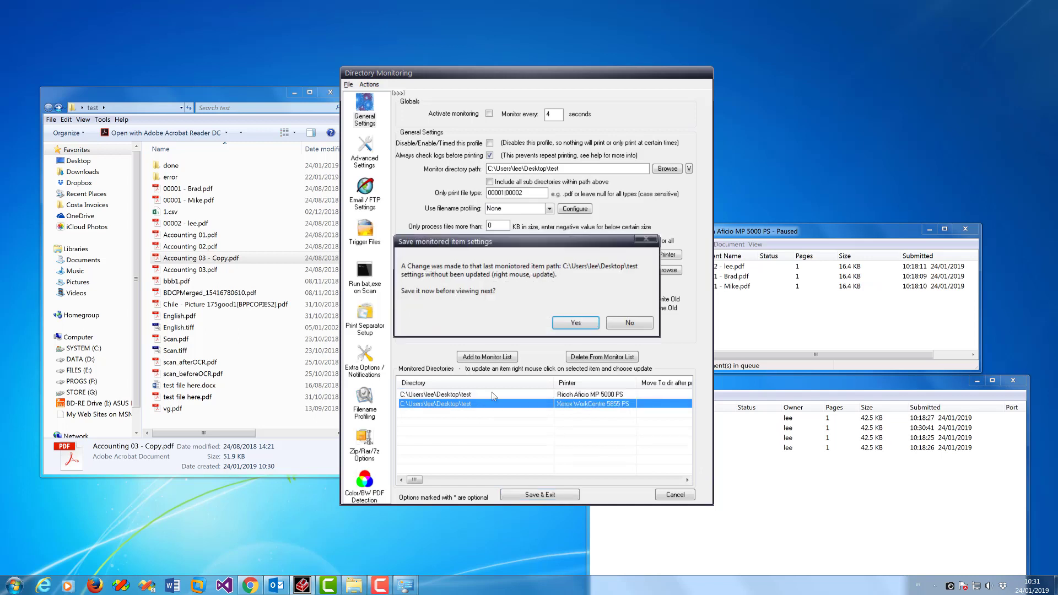
left_click(575, 322)
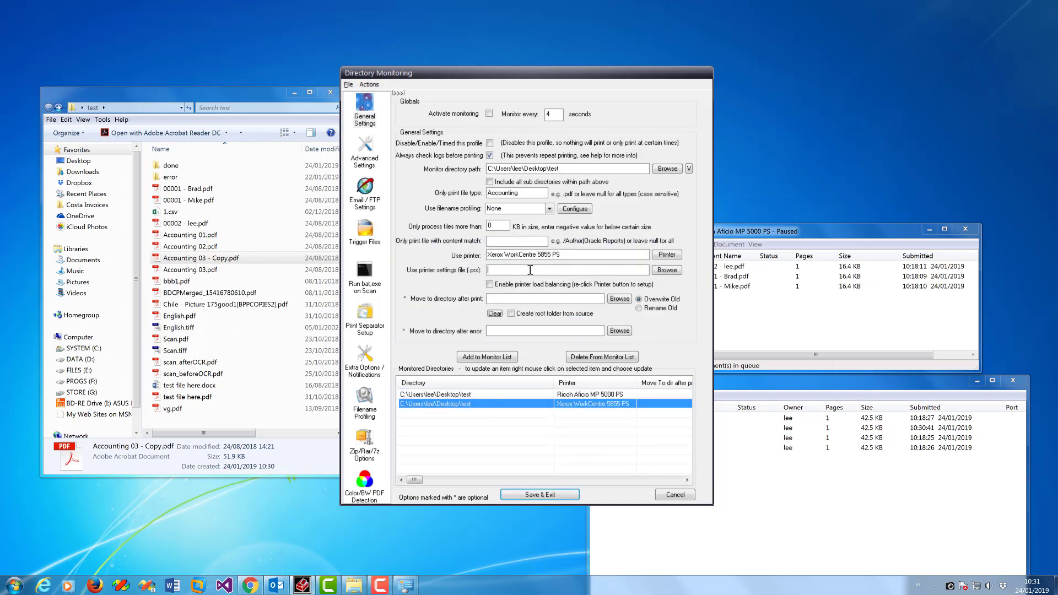